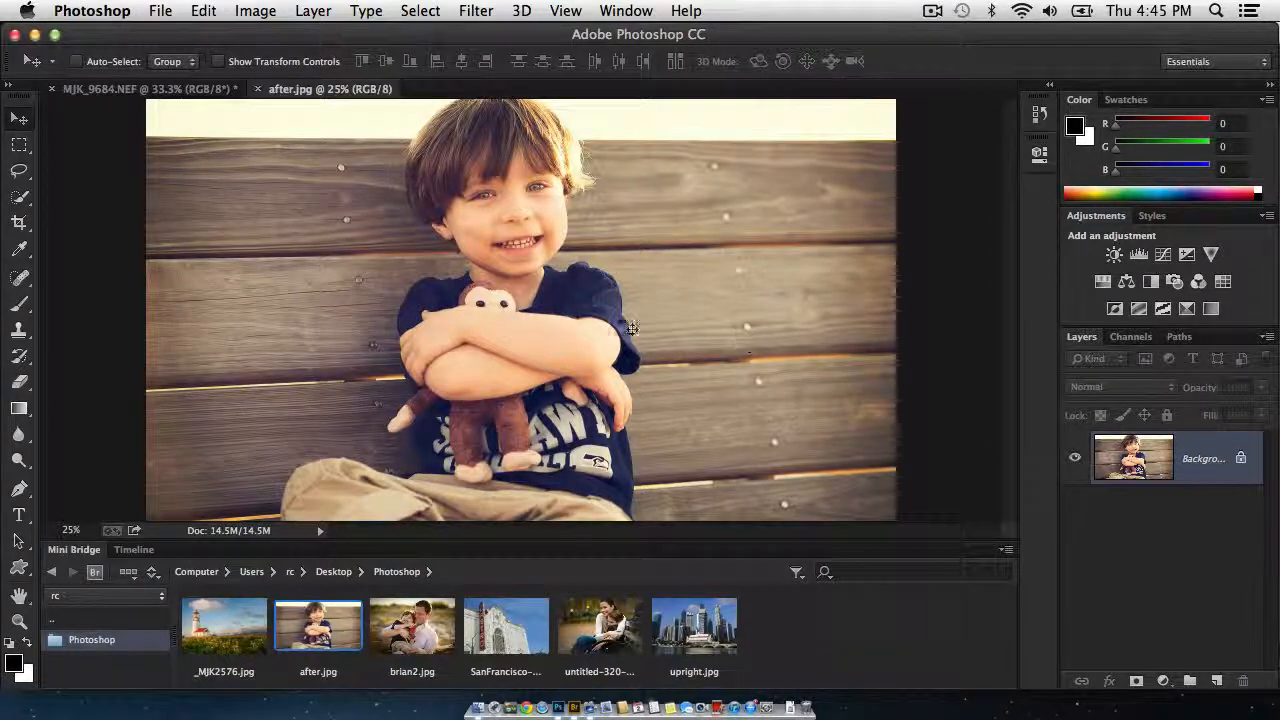
- Open the Camera Raw Filter on after.jpg
click(476, 11)
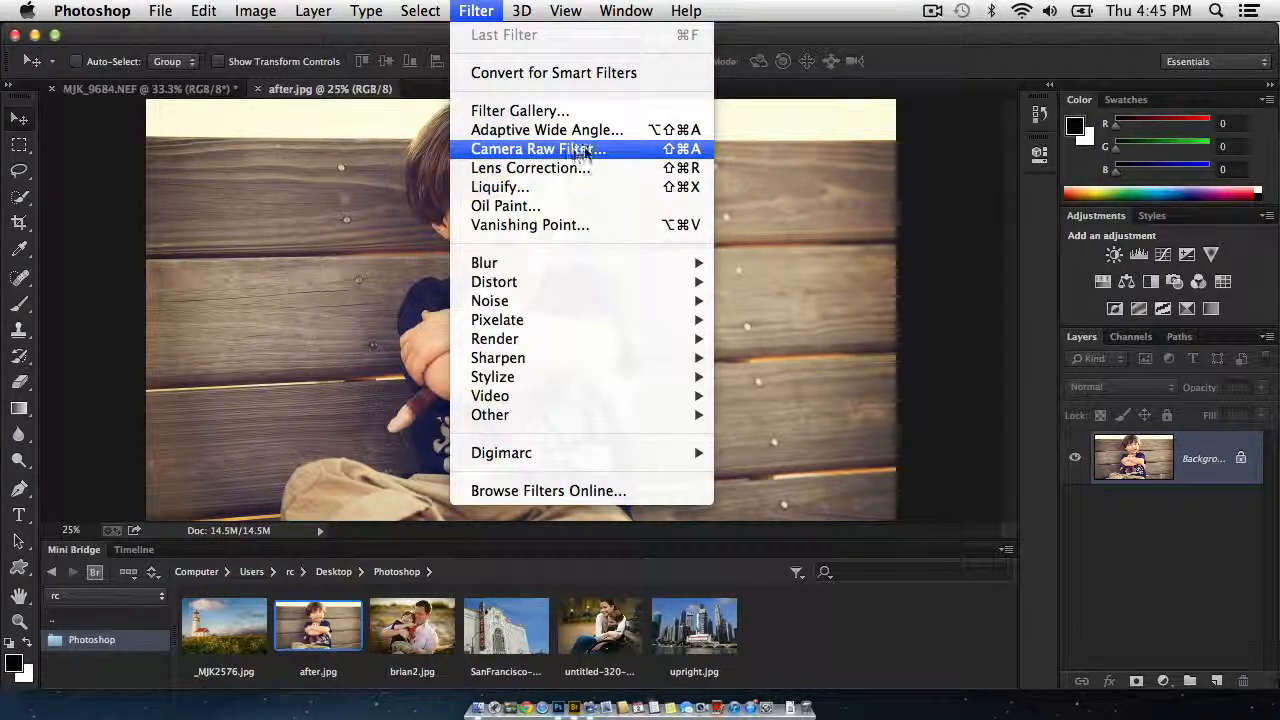
click(476, 14)
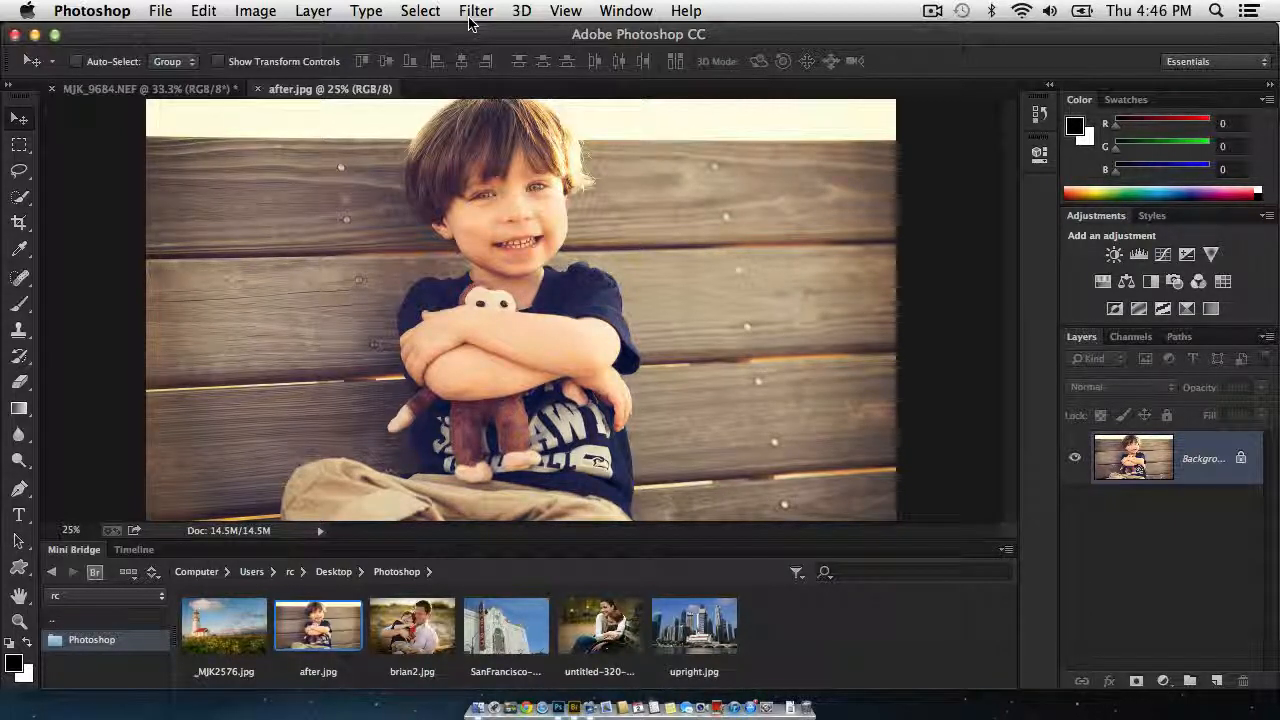
click(476, 11)
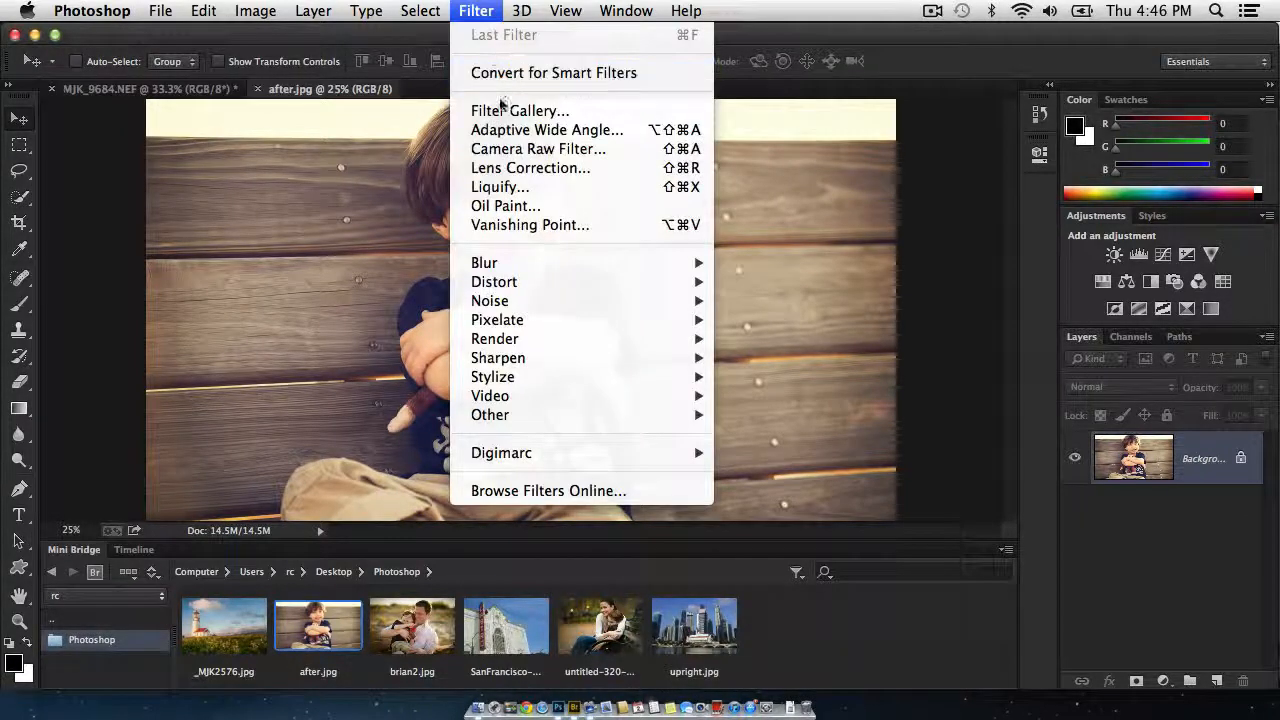
click(506, 150)
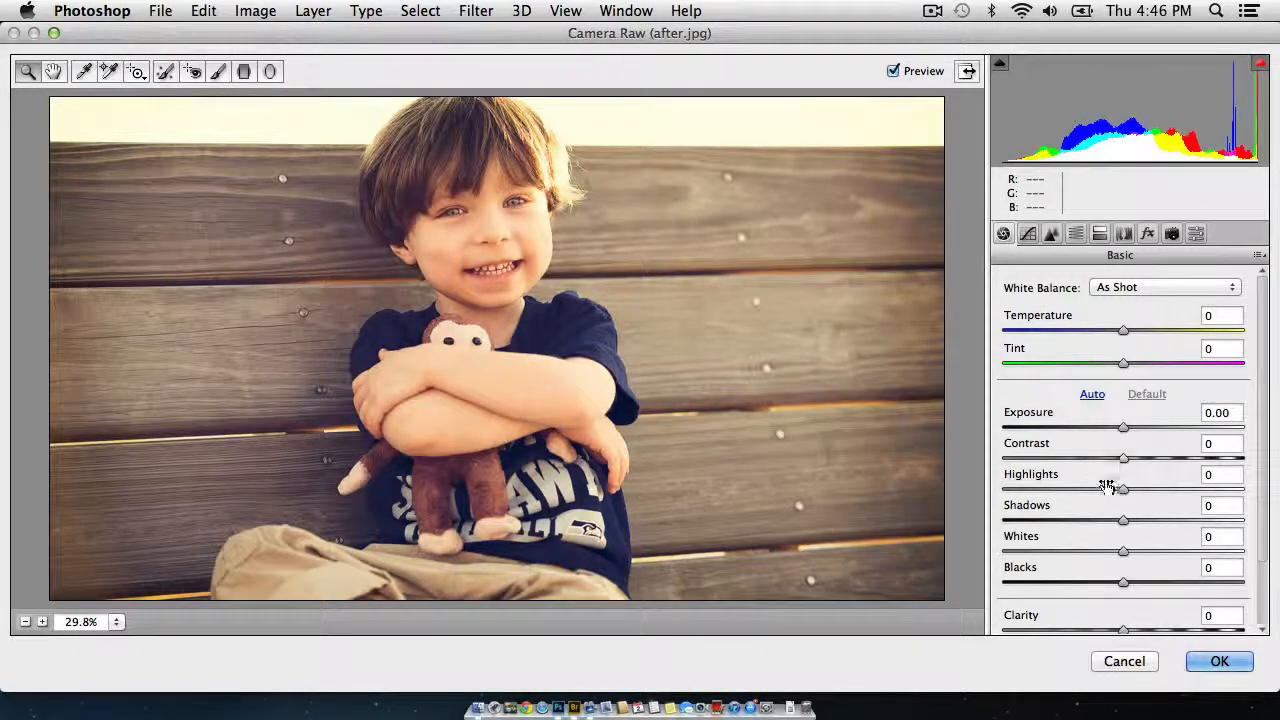
- Examine the Basic, Detail, HSL / Grayscale, Split Toning and Effects adjustments of the Camera Raw Filter, and leave without applying anything
scroll(1260, 340, down, 3)
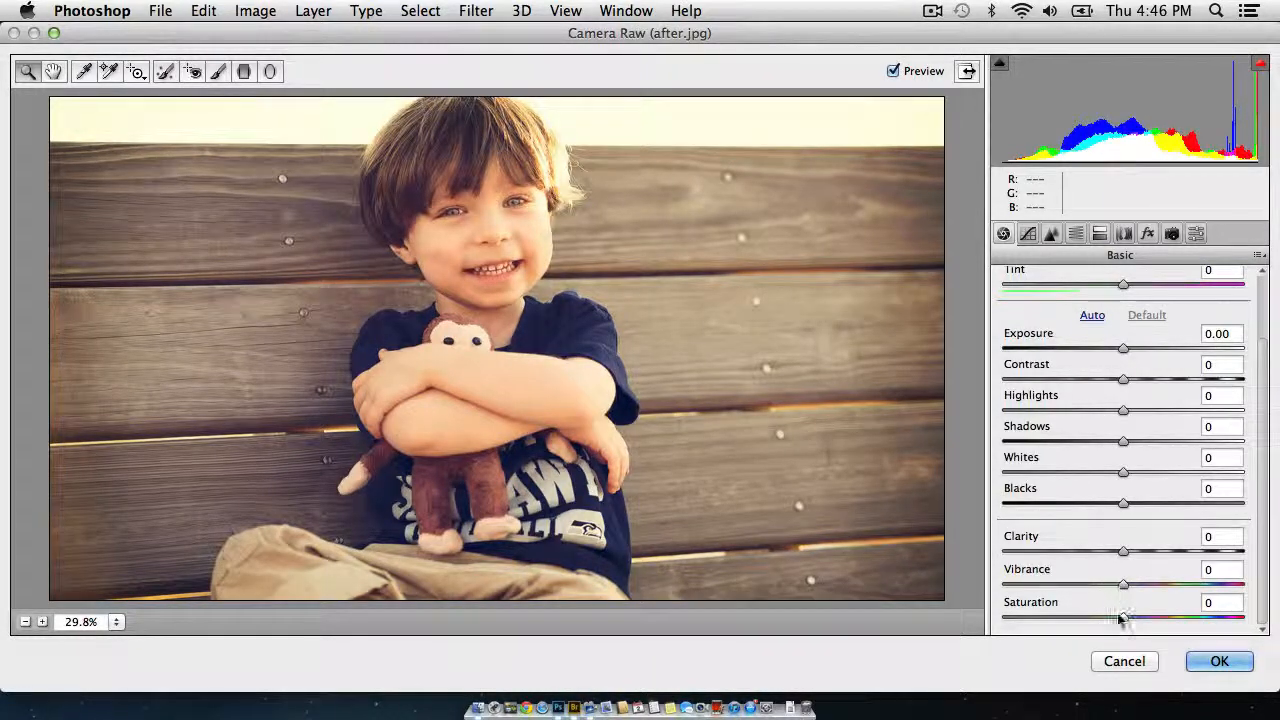
click(1028, 234)
click(1051, 234)
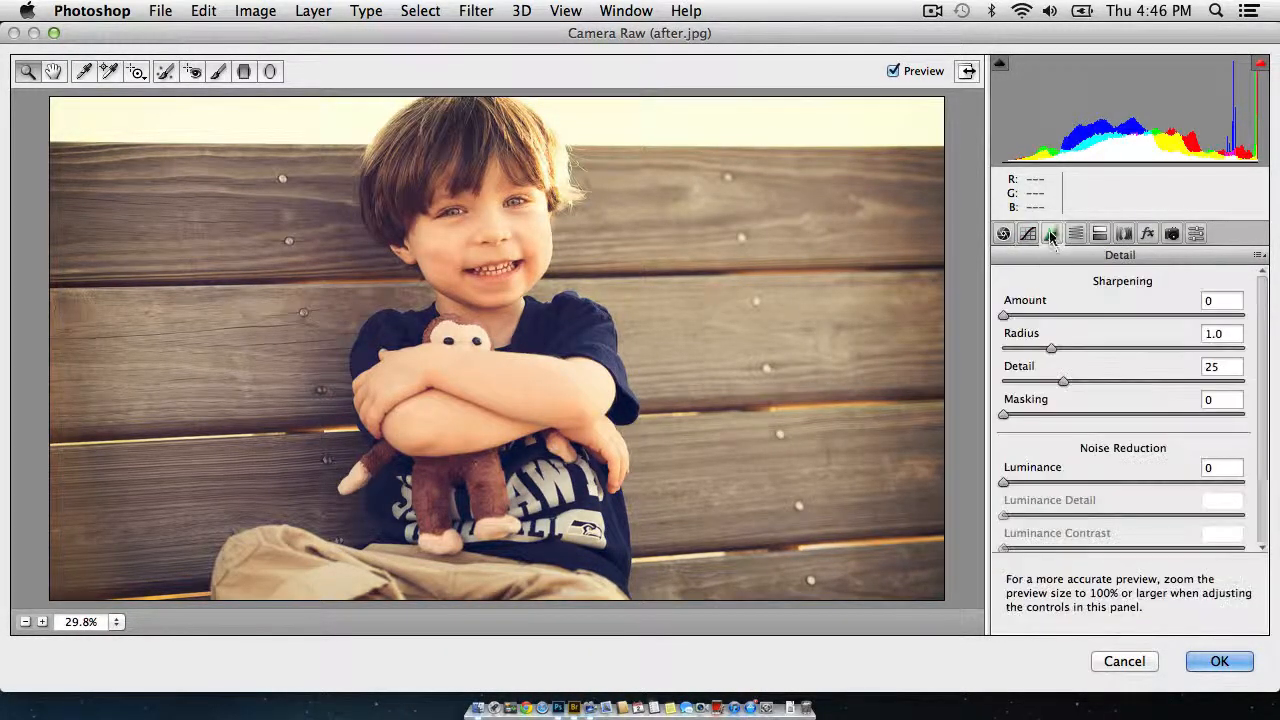
click(1075, 234)
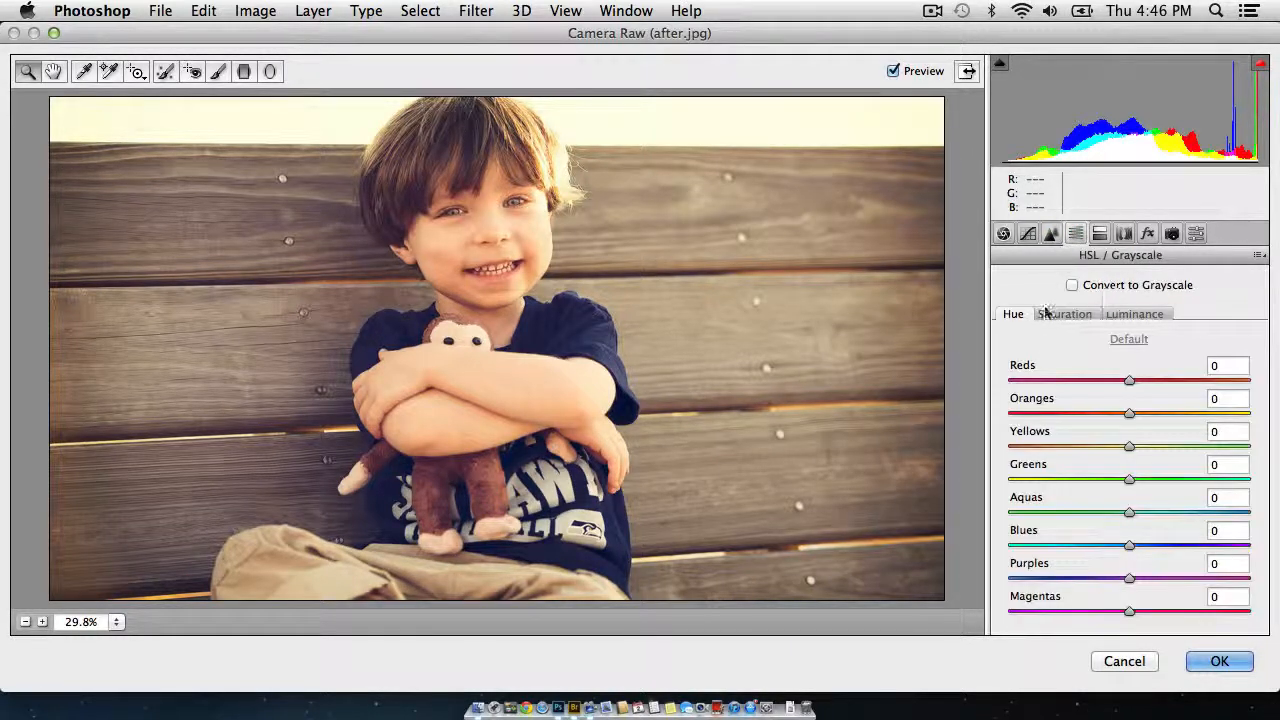
click(1099, 234)
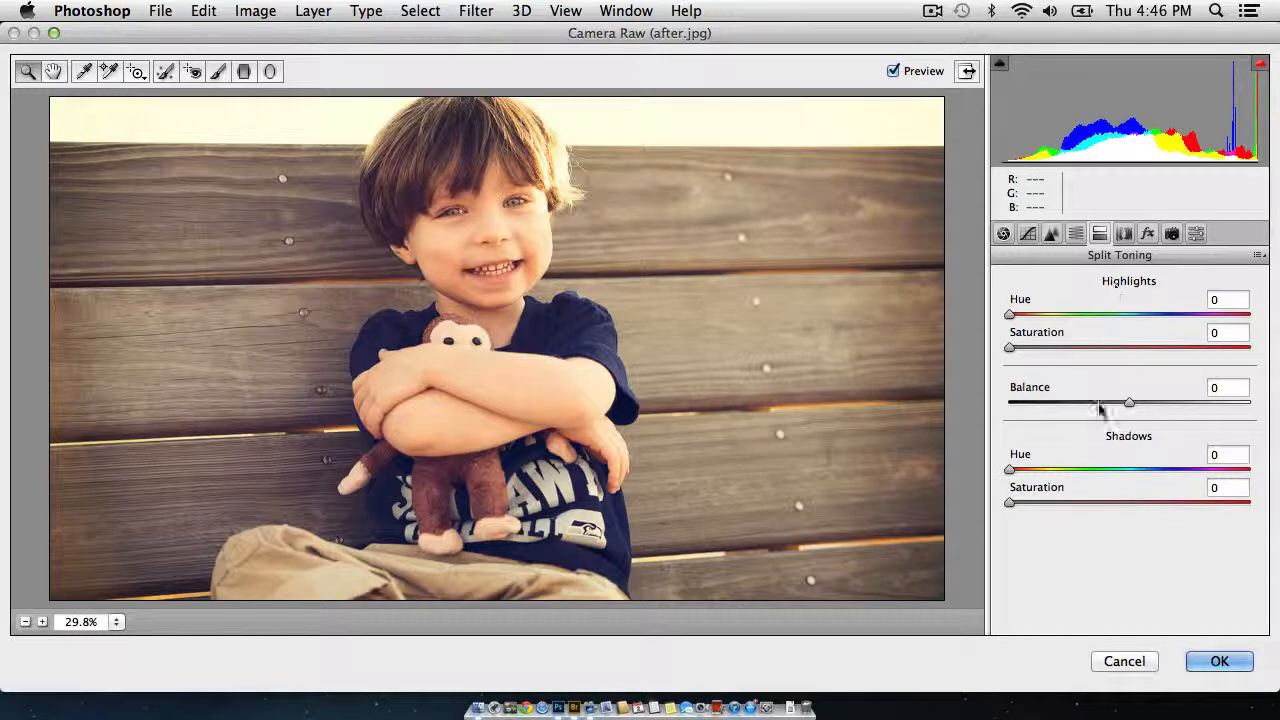
click(1147, 234)
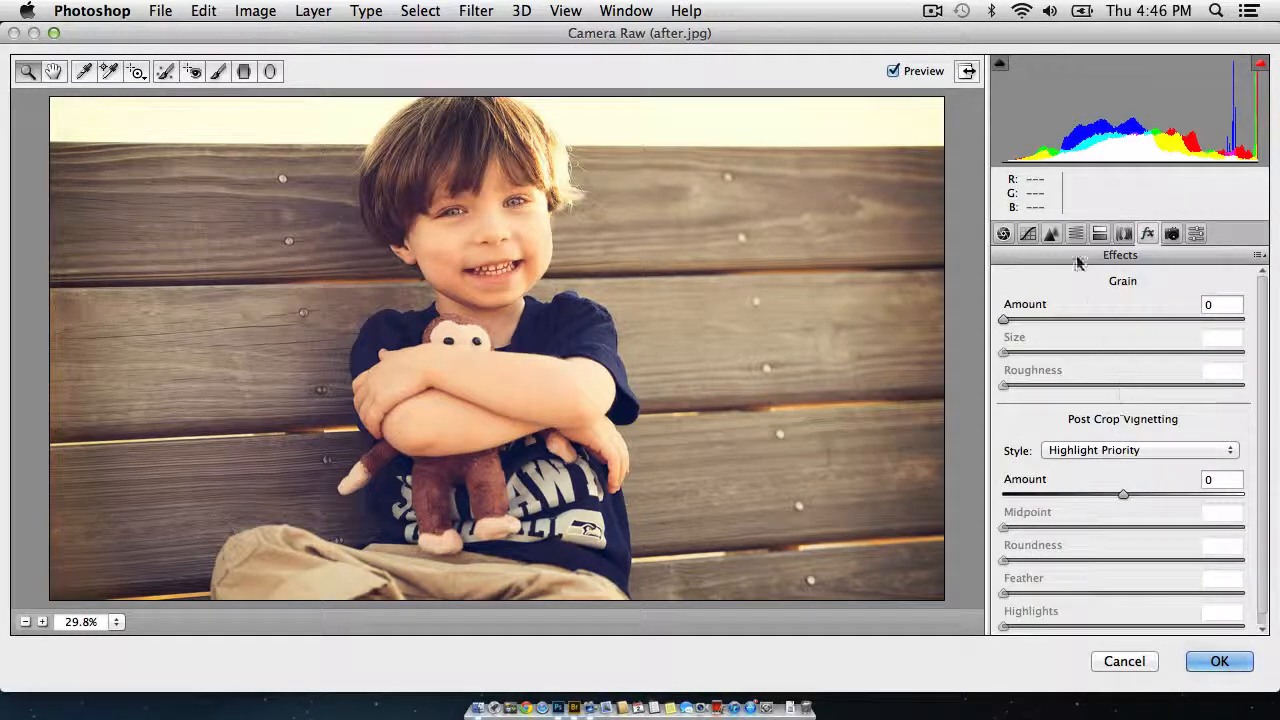
click(1003, 234)
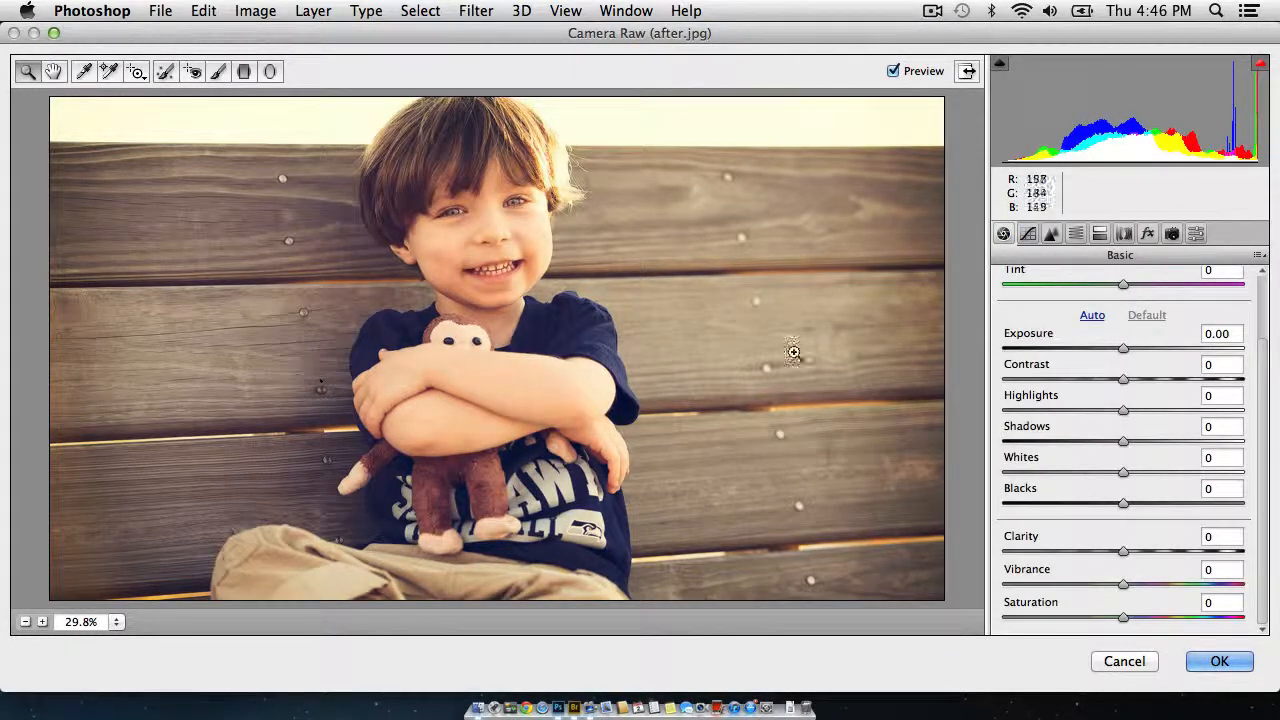
scroll(1262, 385, up, 3)
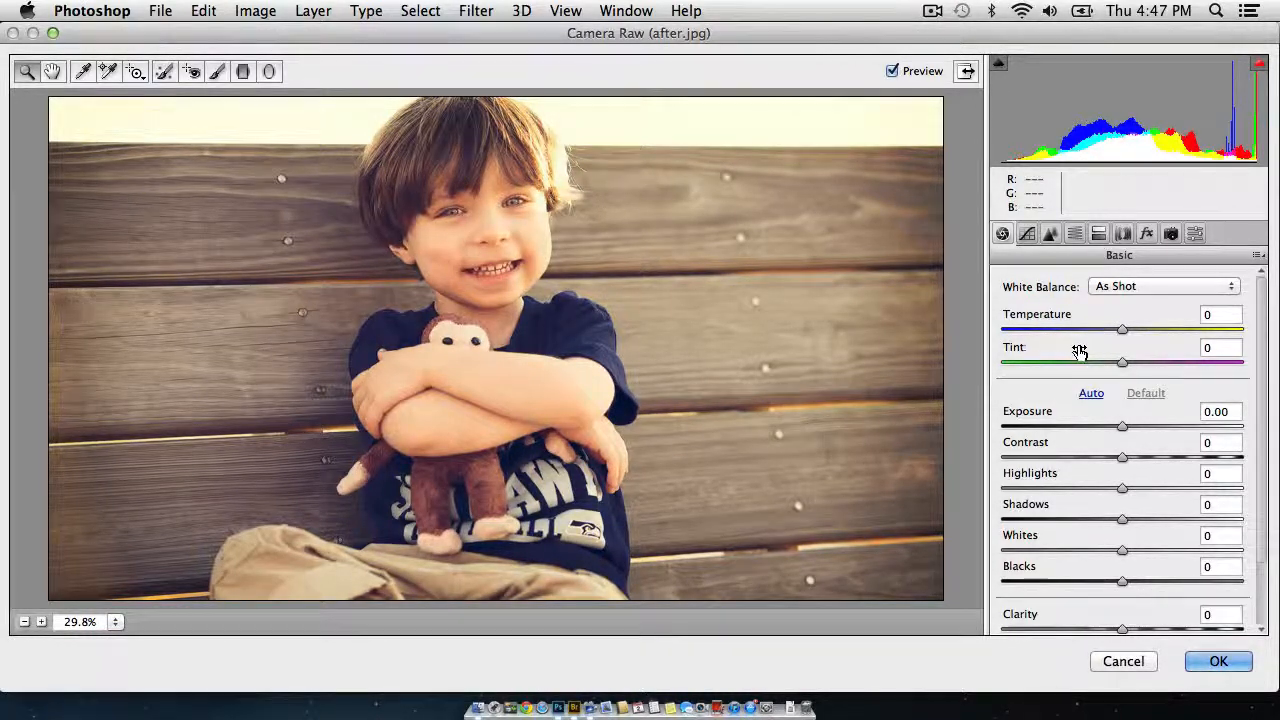
click(1123, 661)
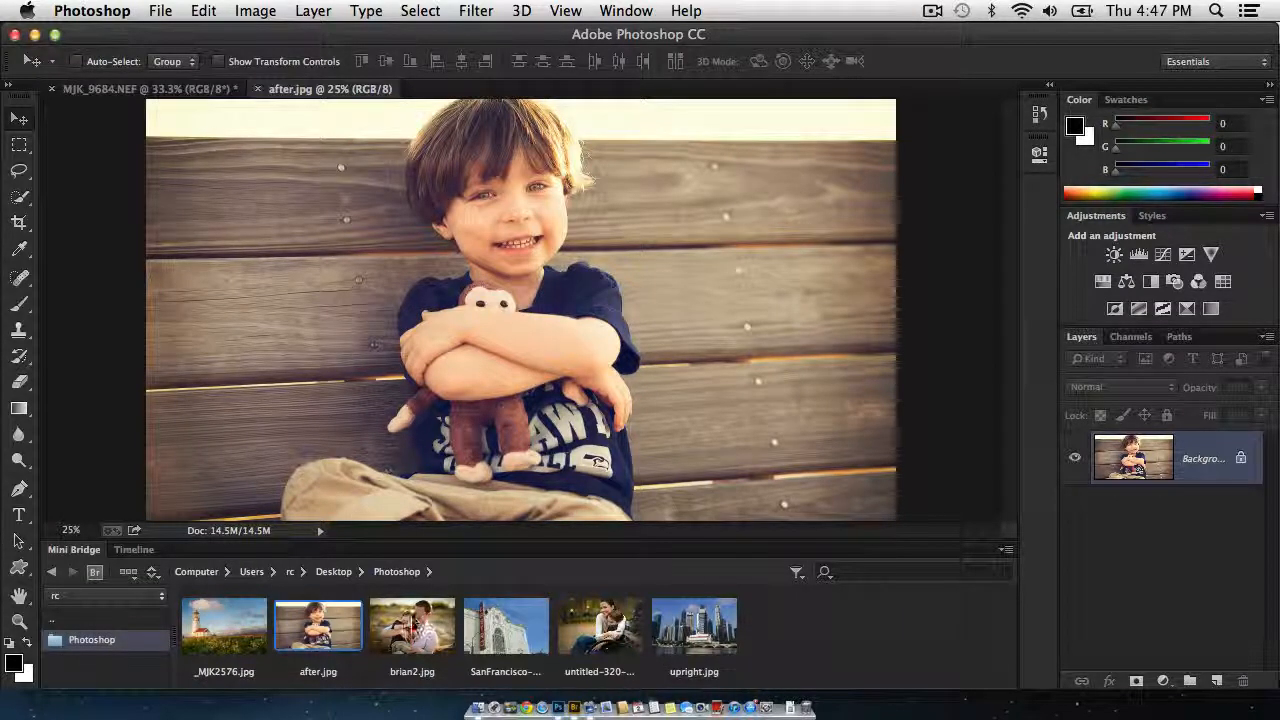
right_click(598, 626)
mouse_move(680, 640)
click(810, 654)
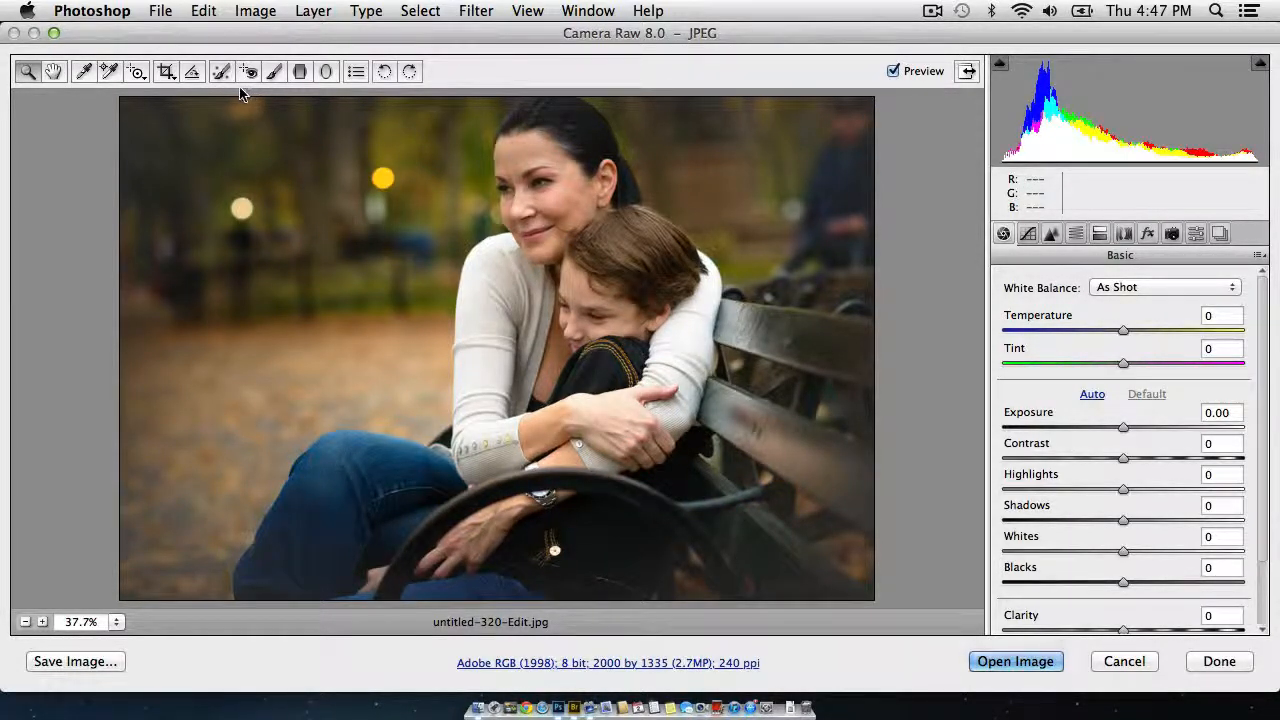
click(1124, 661)
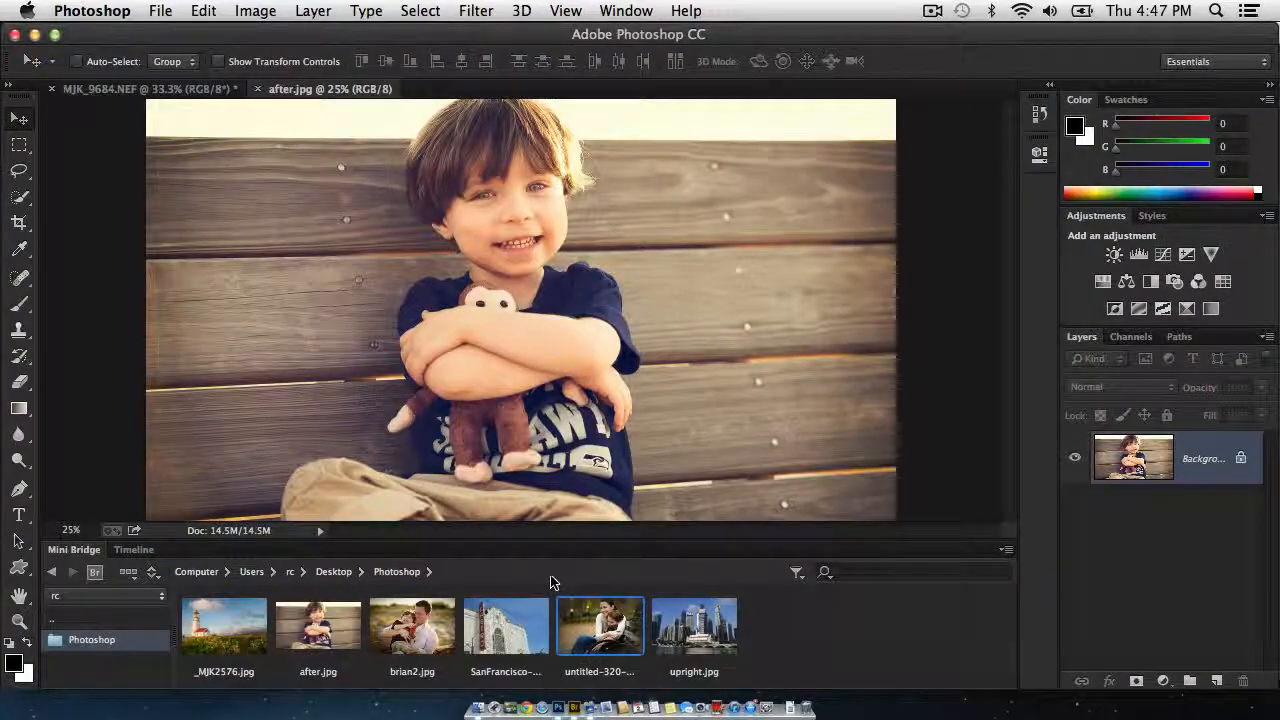
- Open the SanFrancisco-4.jpg theatre photo in Camera Raw from Mini Bridge
click(492, 622)
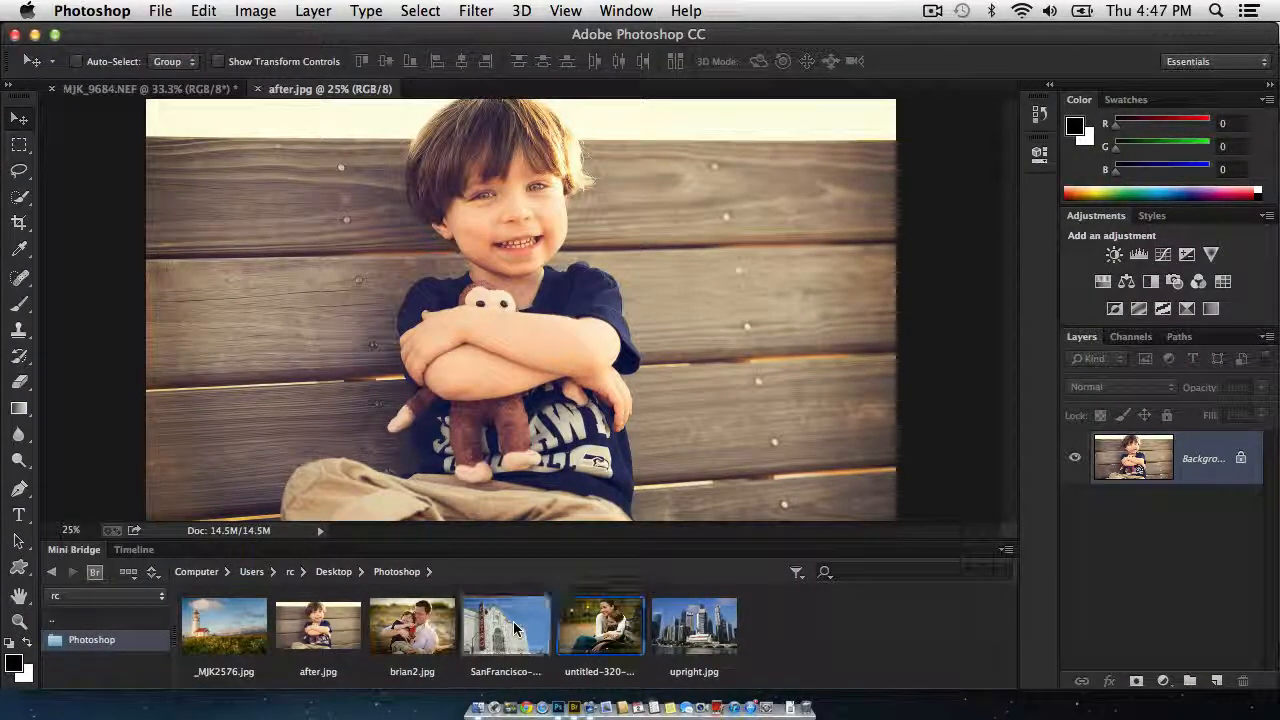
right_click(492, 622)
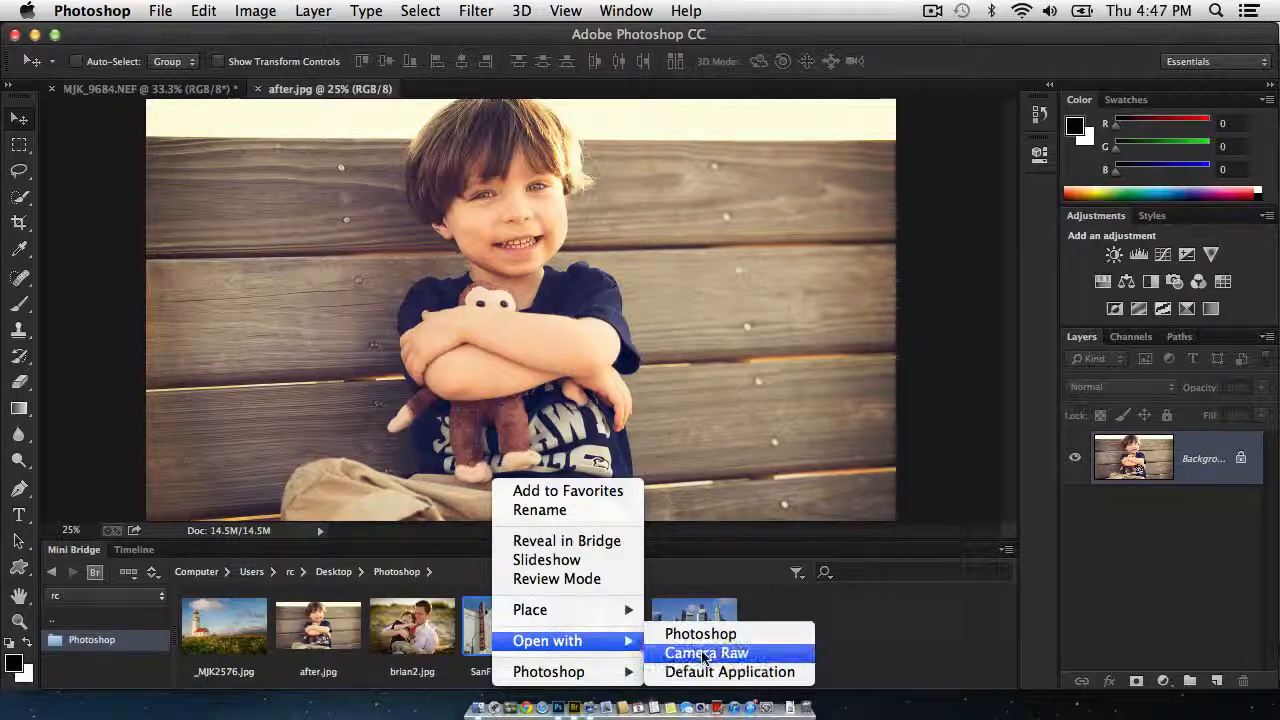
click(702, 652)
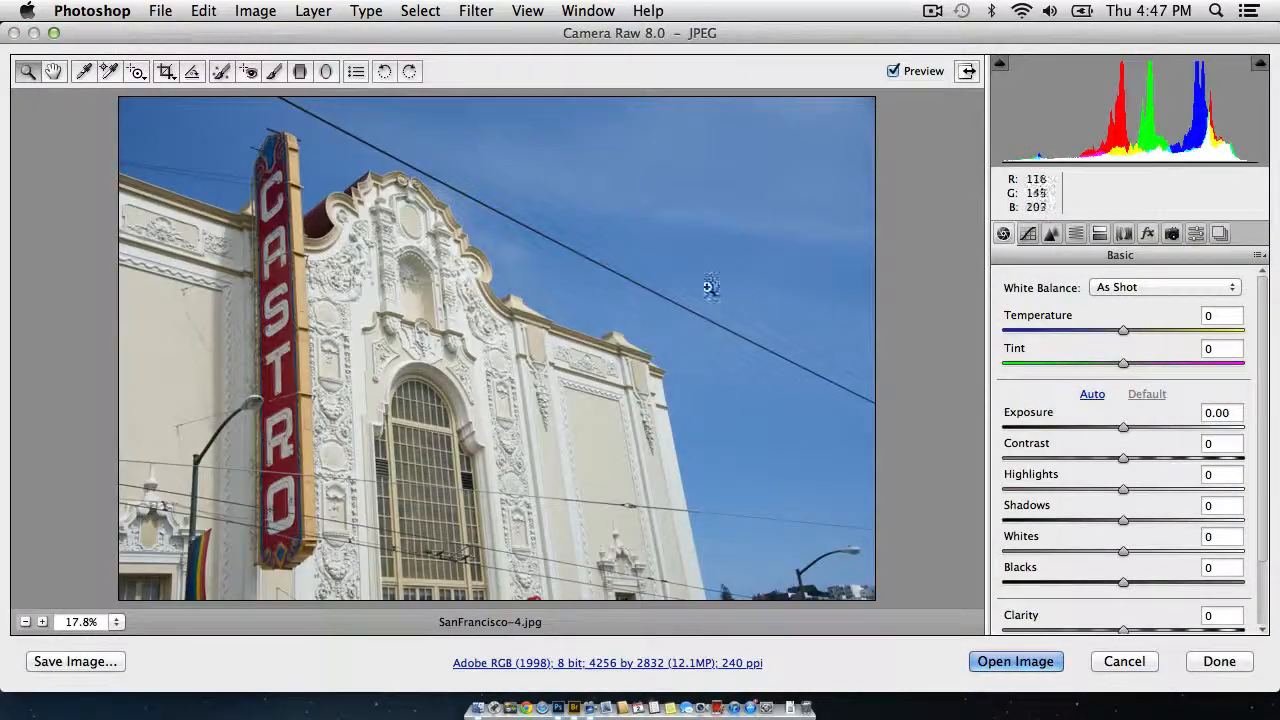
- Activate the Spot Removal tool in Heal mode and reduce its brush size to 14
click(221, 72)
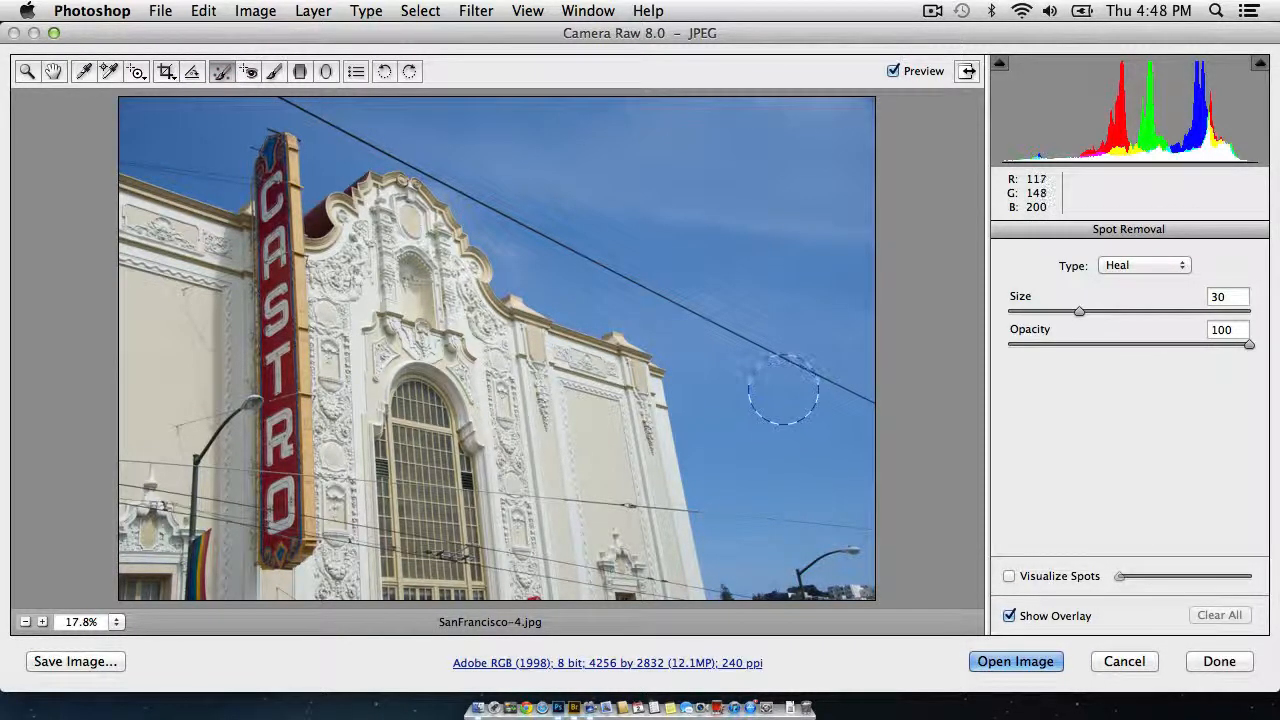
key(bracketleft)
key(bracketleft)
key(bracketleft)
key(bracketleft)
key(bracketleft)
key(bracketleft)
key(bracketleft)
key(bracketleft)
key(bracketleft)
key(bracketleft)
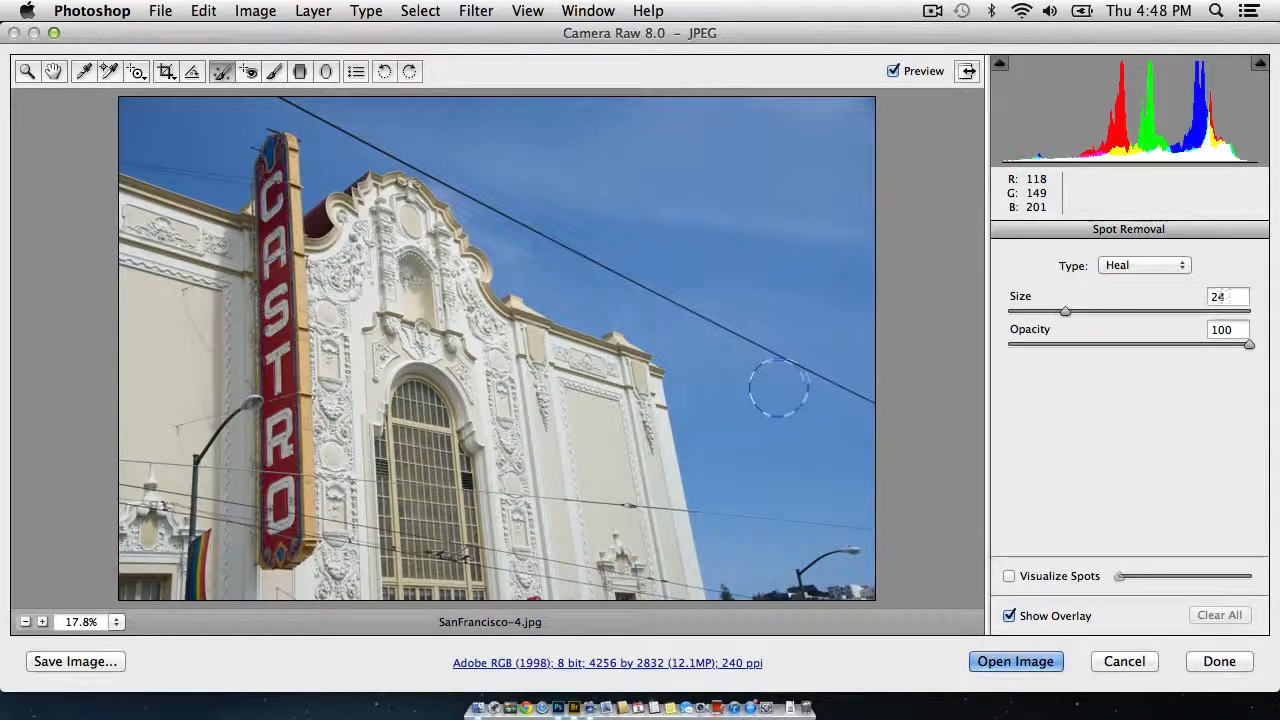
key(bracketleft)
key(bracketleft)
key(bracketleft)
key(bracketleft)
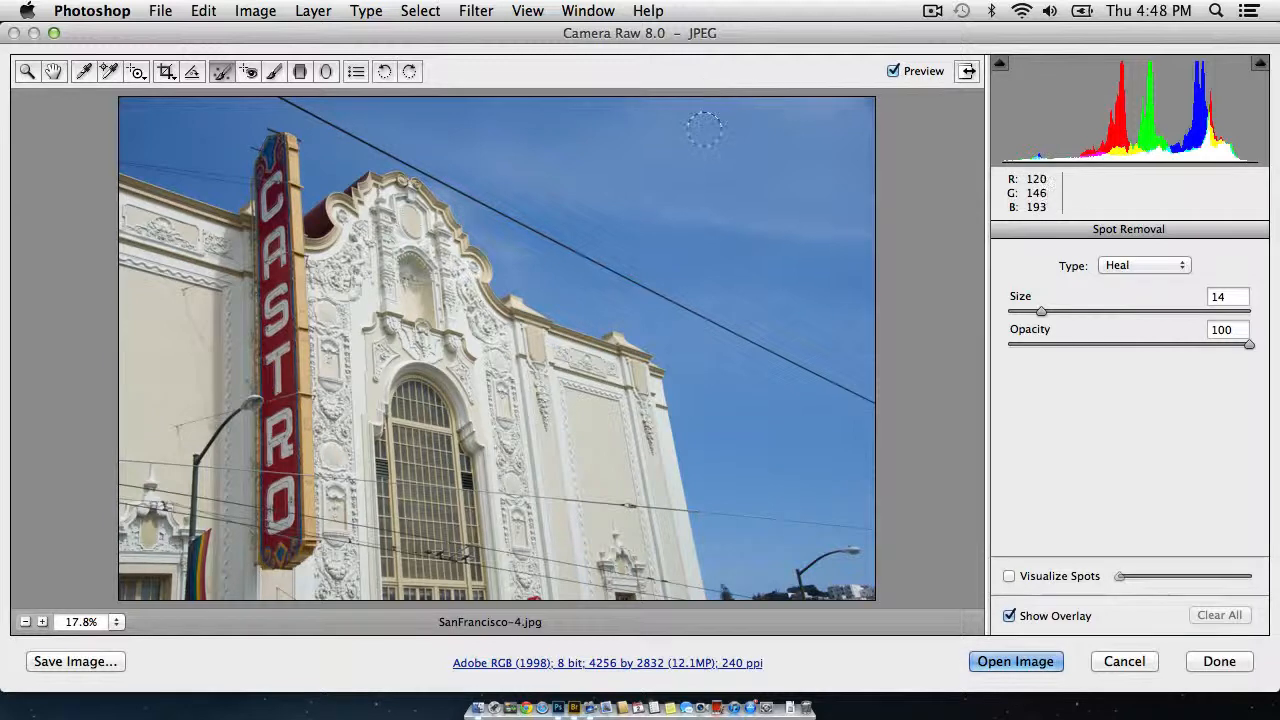
- Try healing a single spot and a short stroke in the upper sky, and clear all the corrections
click(703, 127)
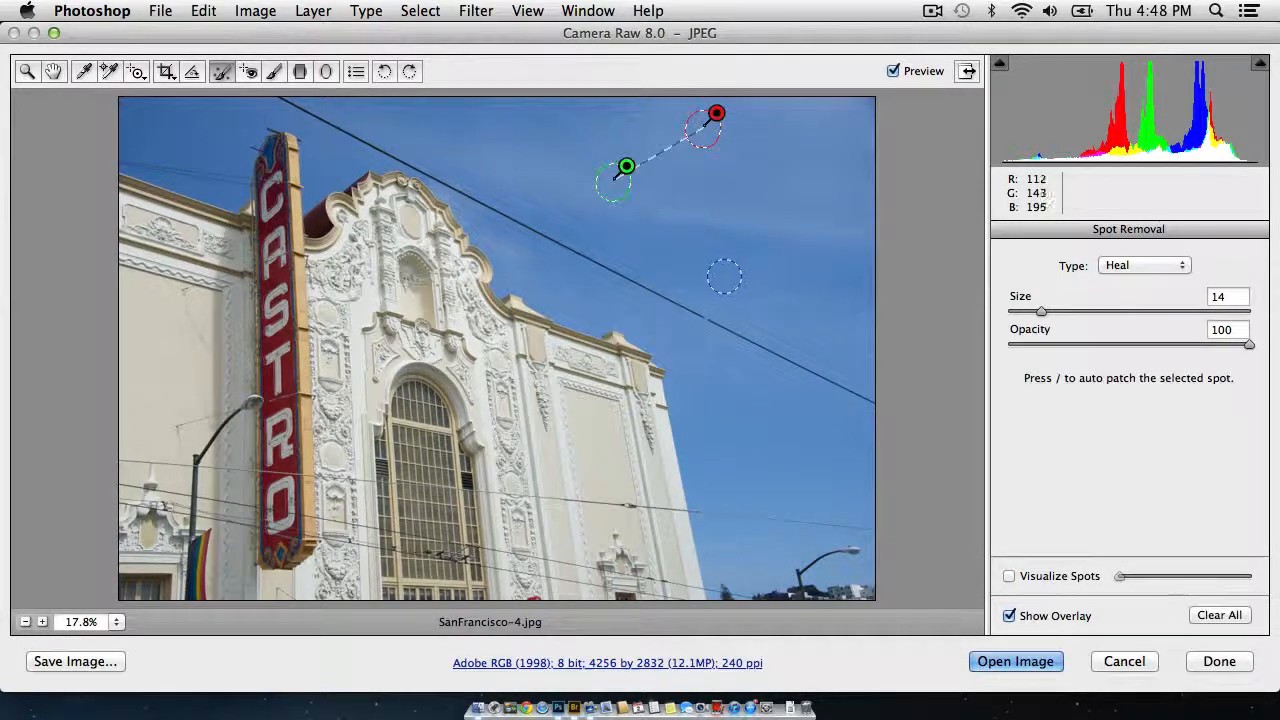
drag(626, 168, 773, 145)
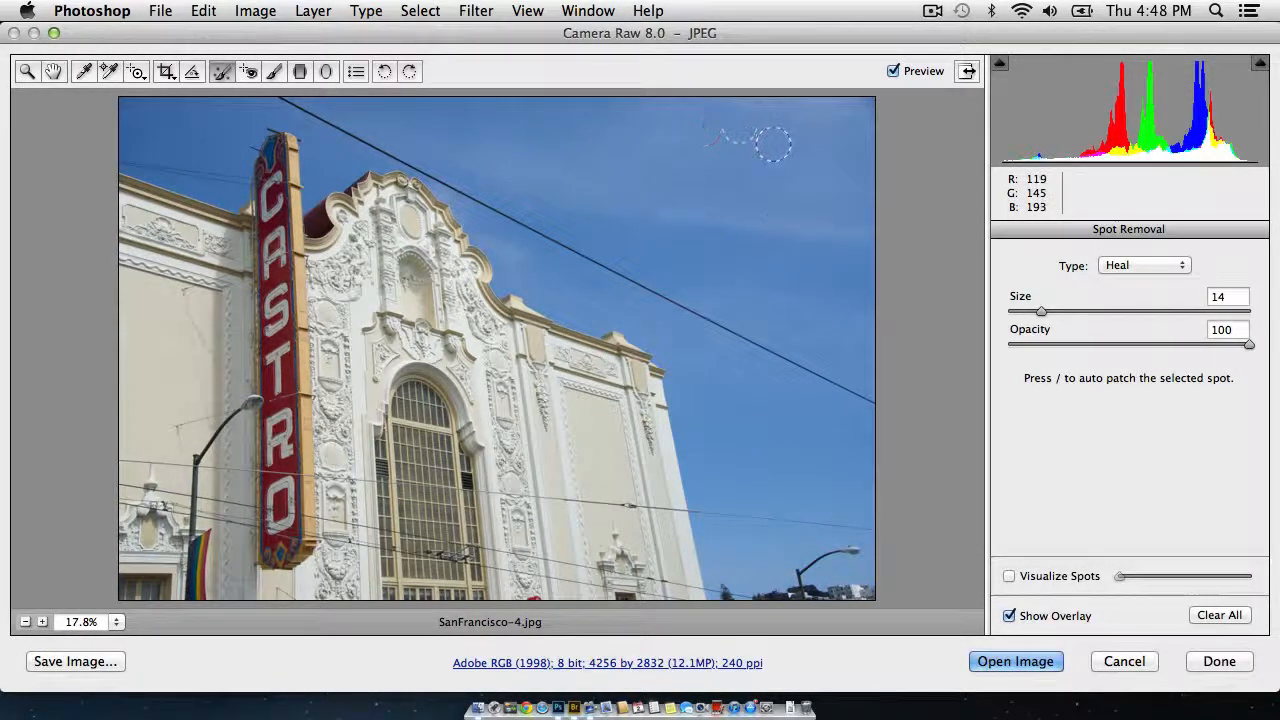
key(Delete)
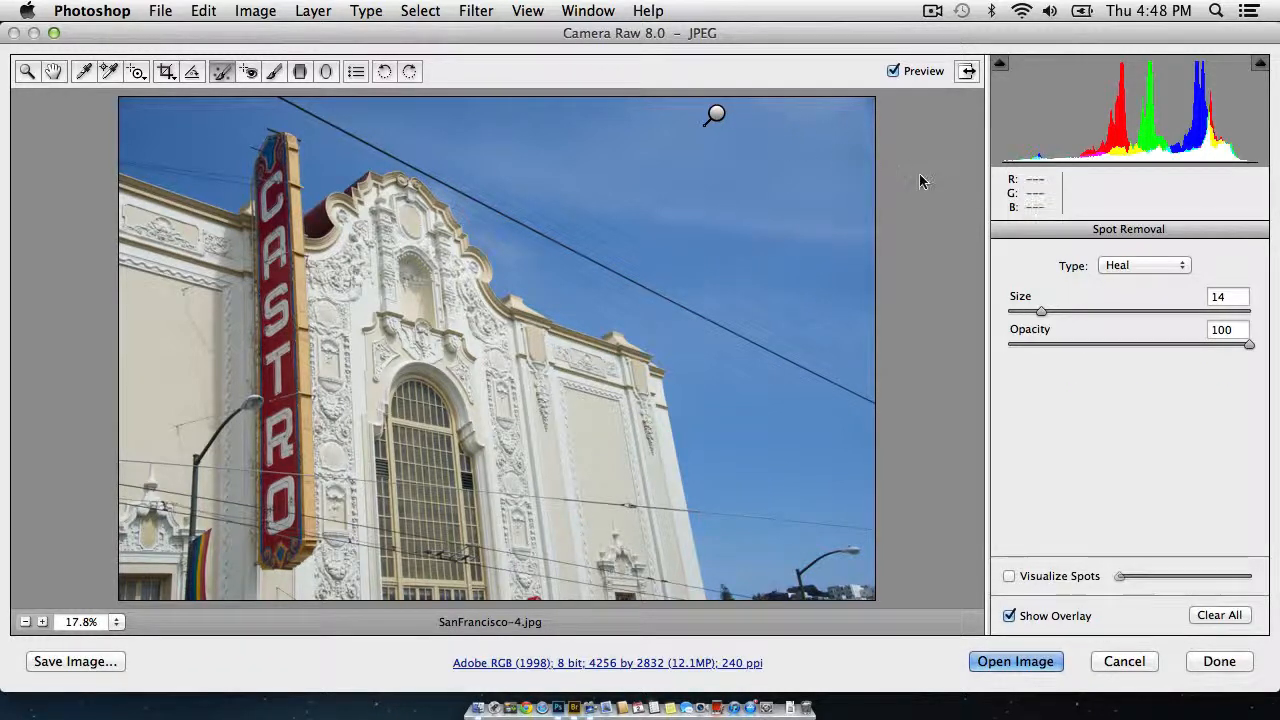
click(1224, 614)
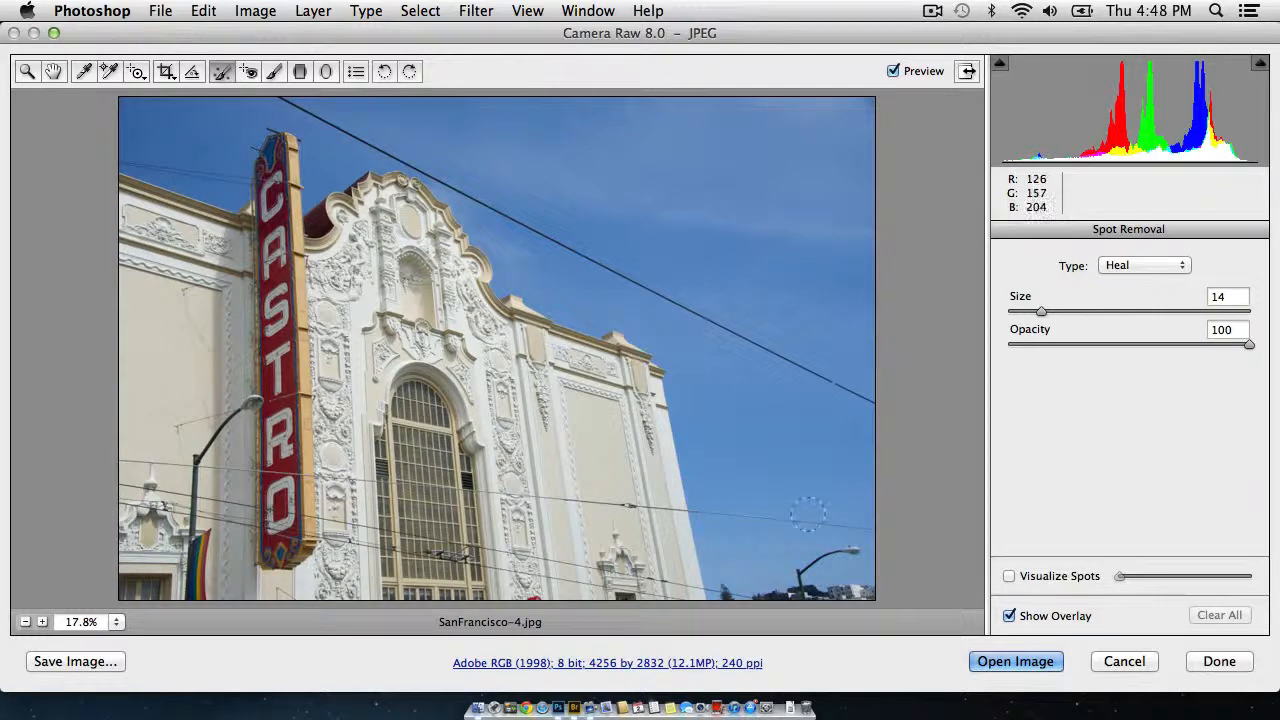
- Reduce the brush size to 3 and paint a healing stroke over the street lamp in the photo's lower-right corner
key(bracketleft)
key(bracketleft)
key(bracketleft)
key(bracketleft)
key(bracketleft)
key(bracketleft)
key(bracketleft)
key(bracketright)
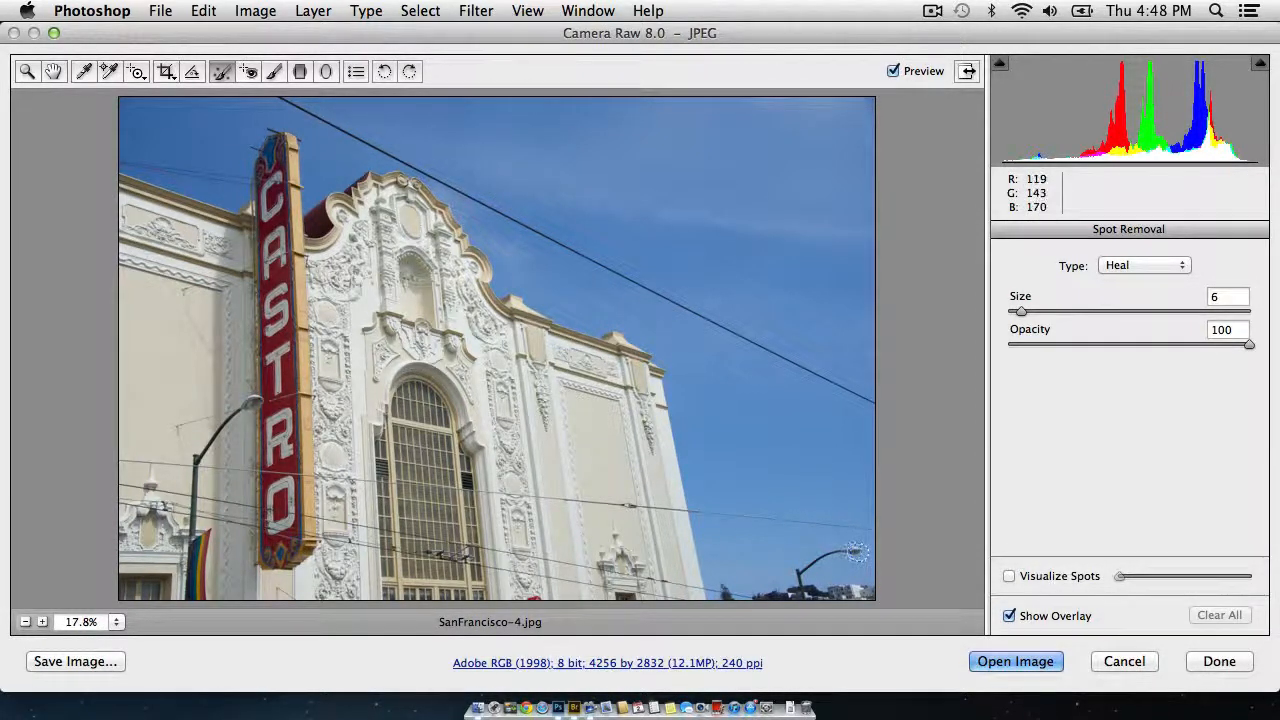
mouse_move(859, 552)
mouse_down()
mouse_move(810, 560)
mouse_move(797, 597)
mouse_up()
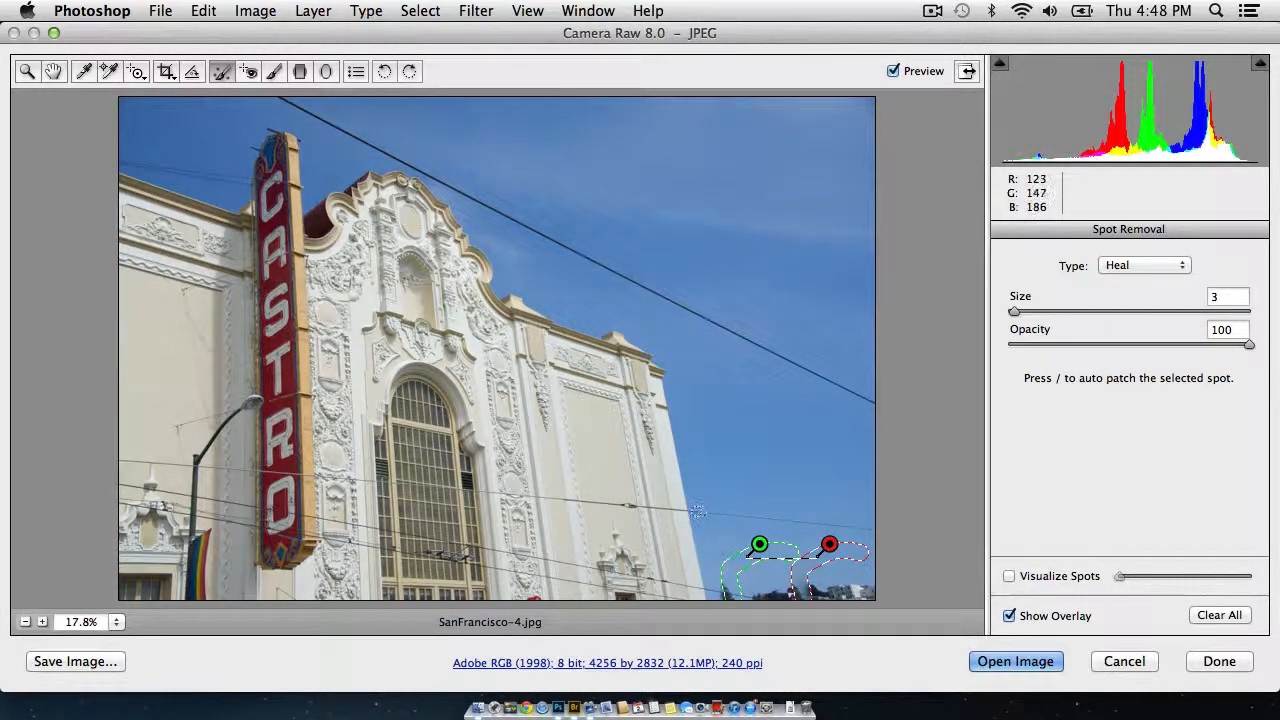
- Paint healing strokes over the thin wire beside the theatre and over the thick diagonal cable up to the theatre's ornate gable
mouse_move(690, 511)
mouse_down()
mouse_move(675, 512)
mouse_move(768, 519)
mouse_up()
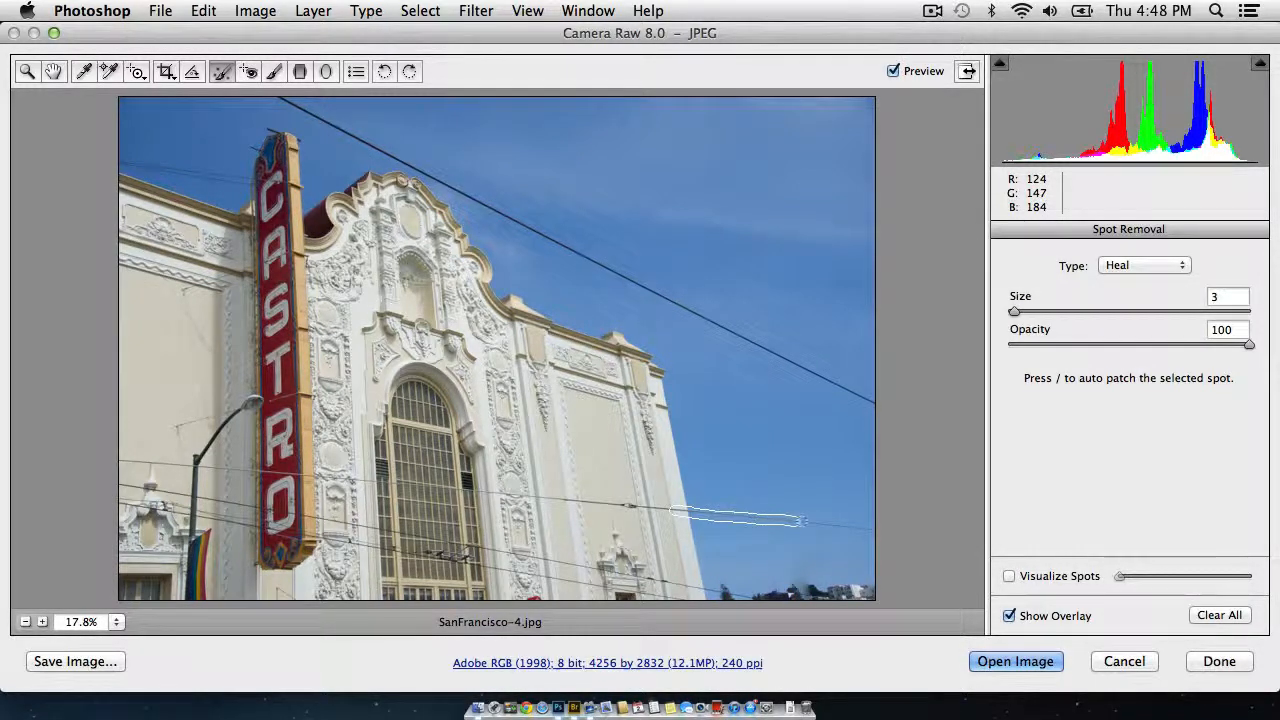
drag(873, 530, 874, 530)
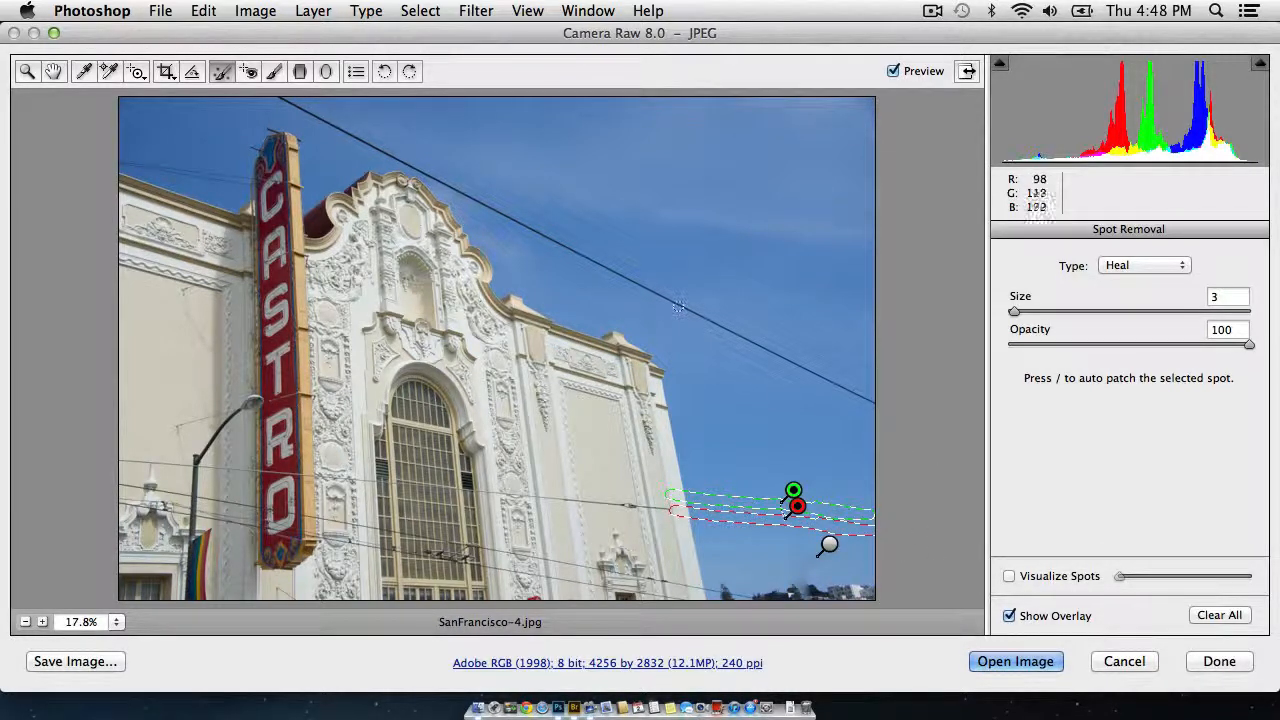
mouse_move(672, 301)
mouse_down()
mouse_move(716, 321)
mouse_move(681, 304)
mouse_up()
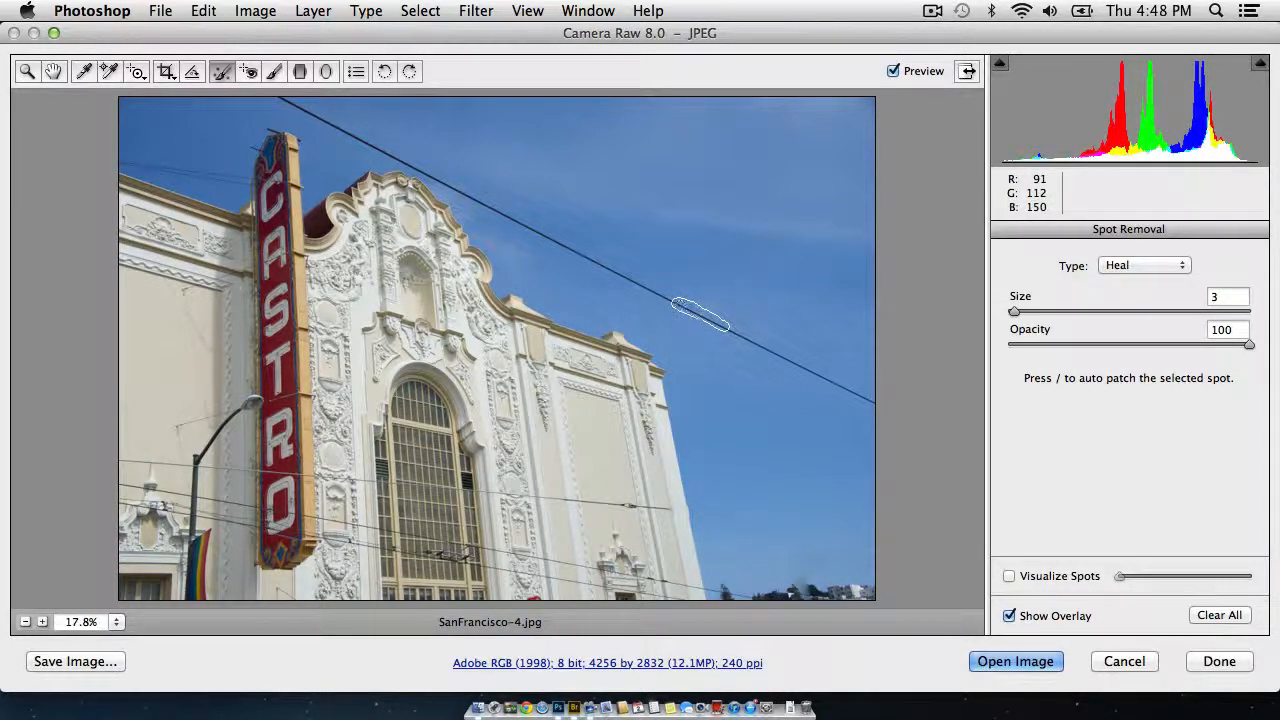
mouse_move(778, 358)
mouse_down()
mouse_move(884, 407)
mouse_move(818, 384)
mouse_up()
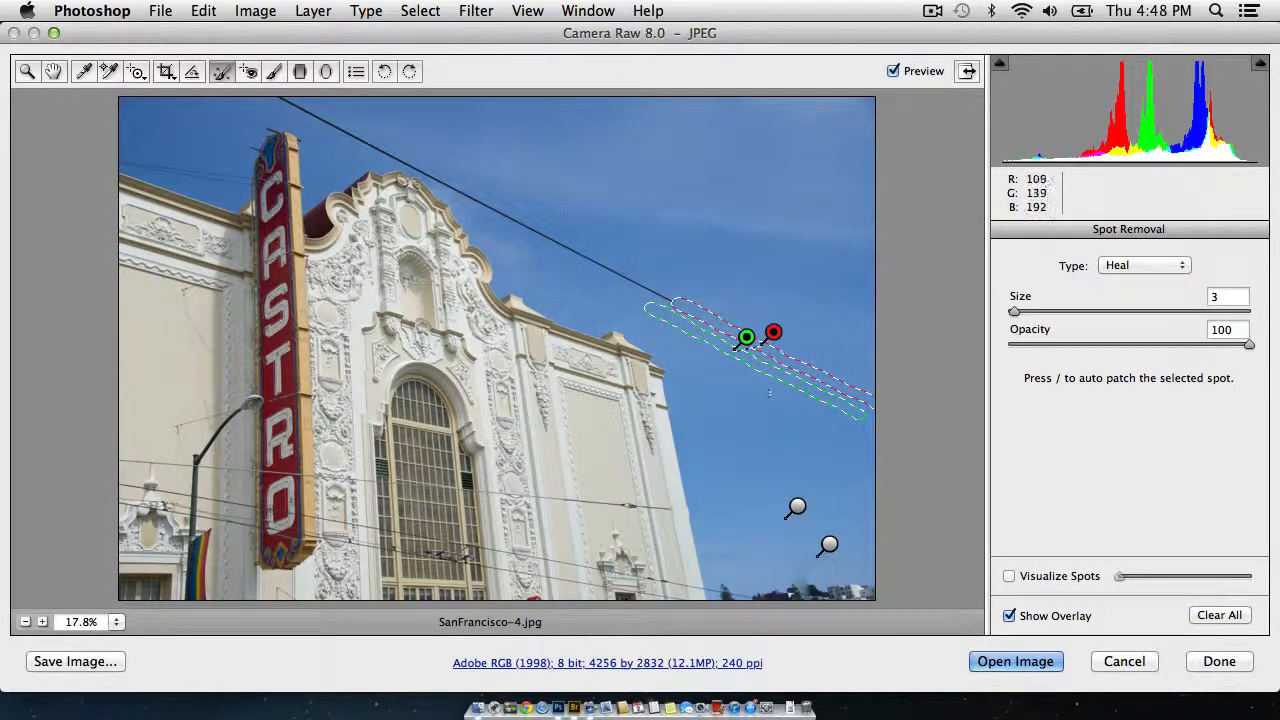
drag(471, 198, 567, 248)
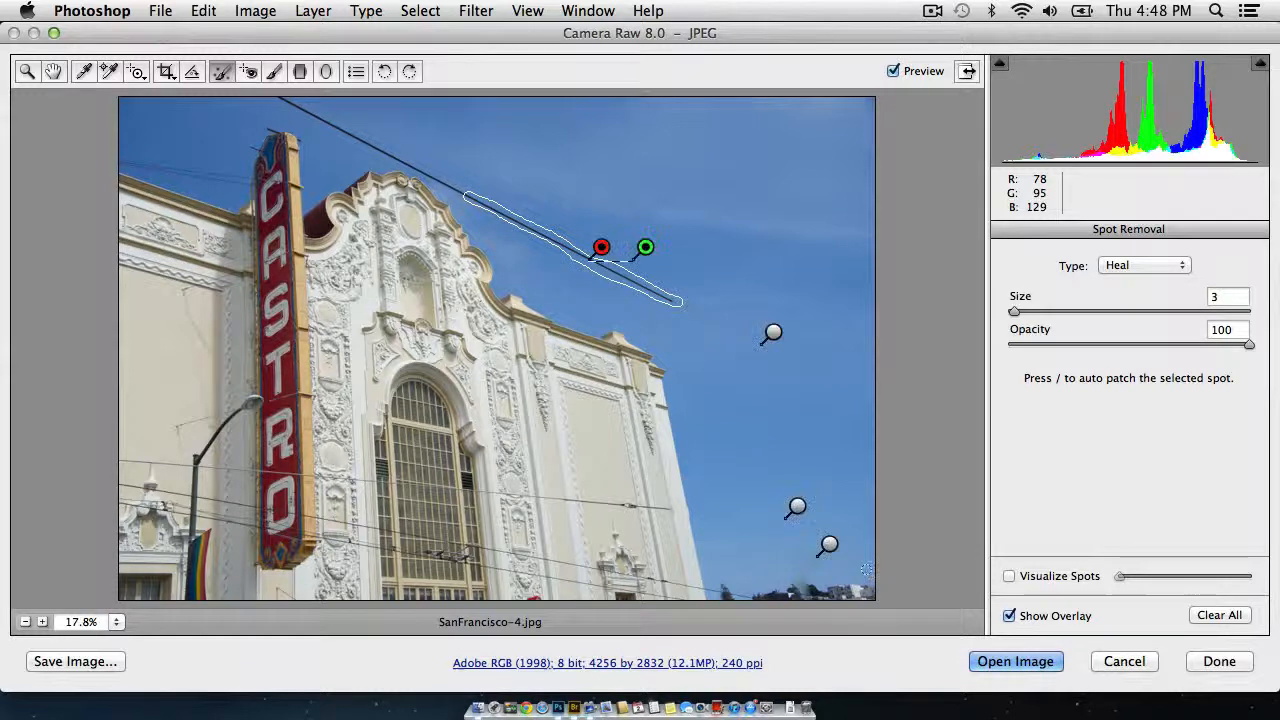
- Select the street lamp correction and shift its source area slightly closer to the lamp
click(828, 546)
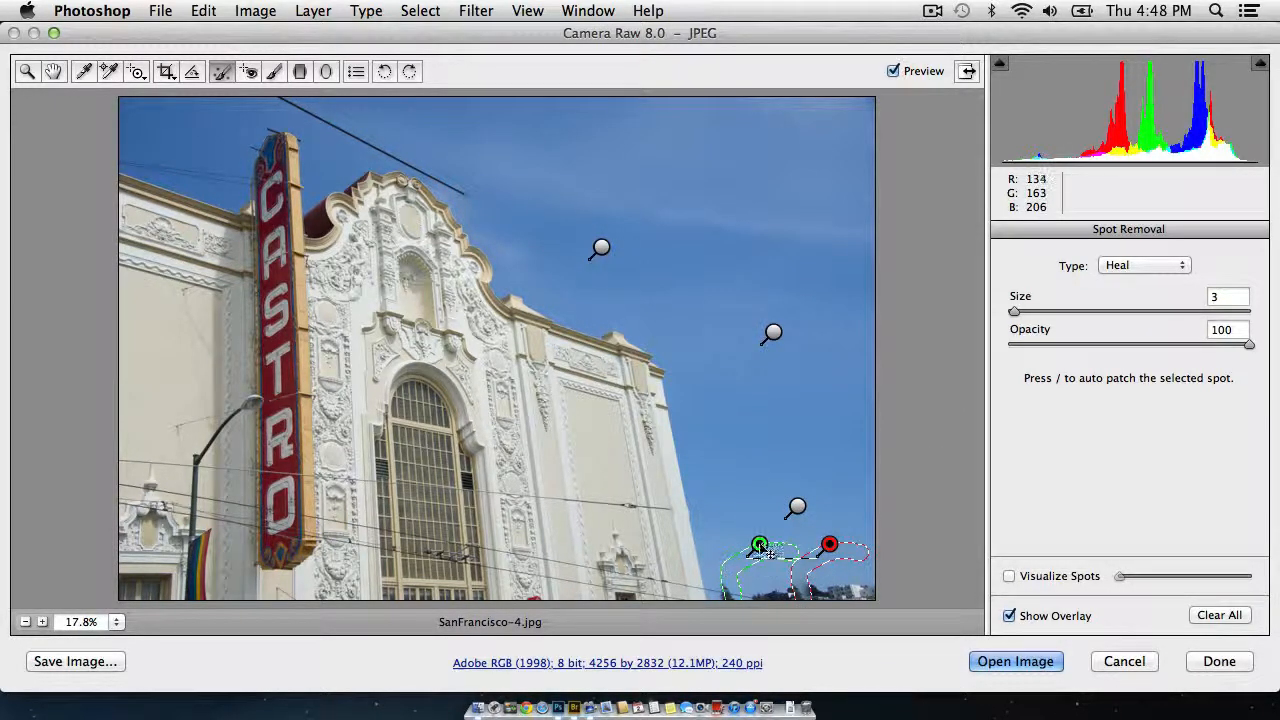
drag(763, 550, 778, 551)
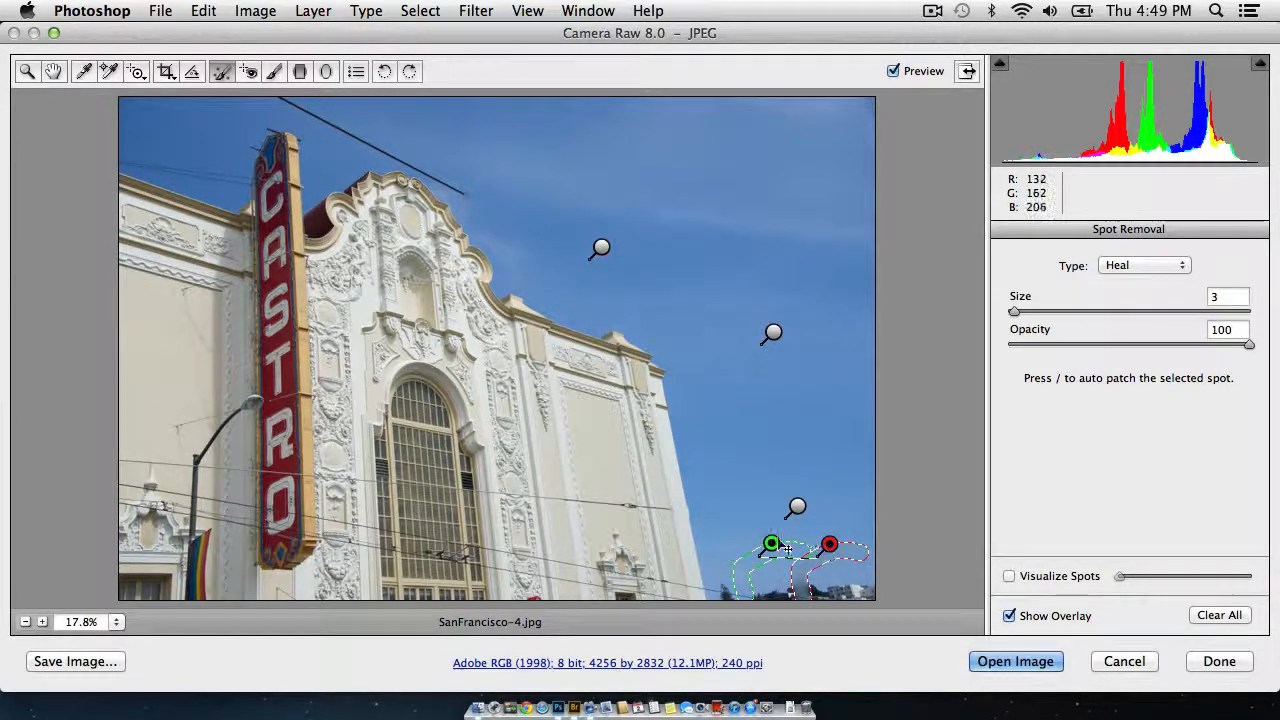
drag(779, 543, 773, 544)
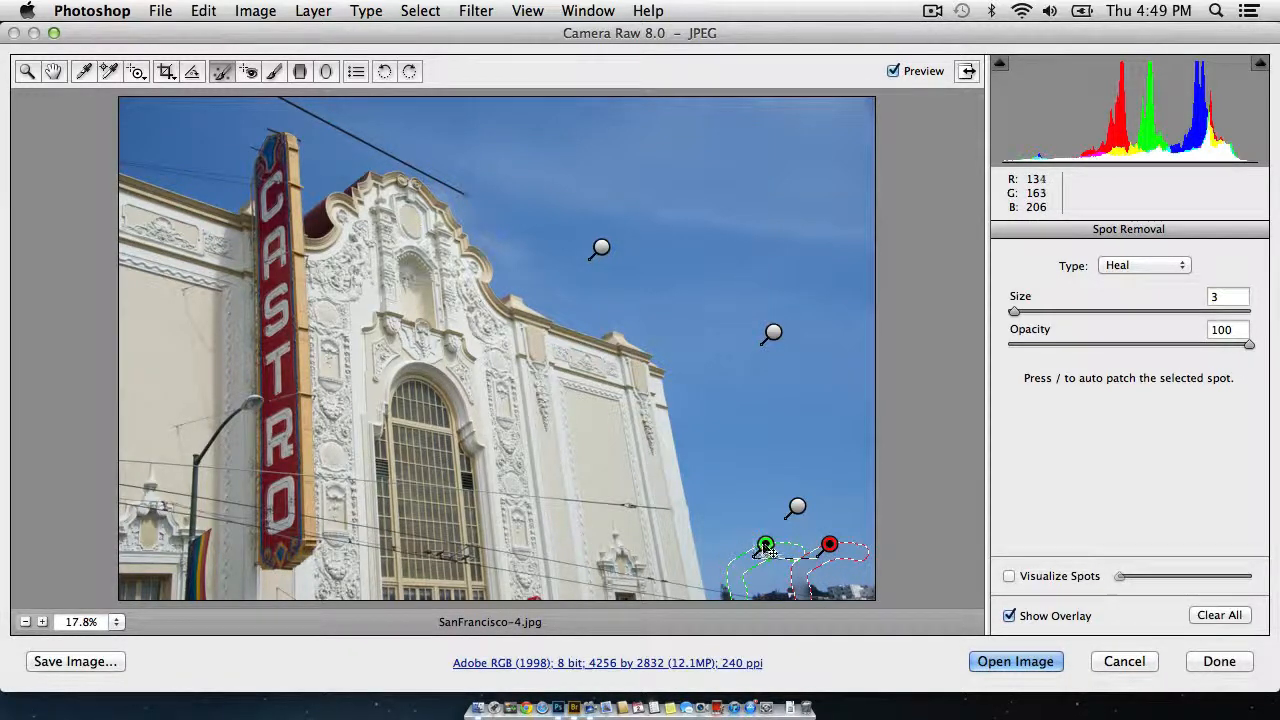
- Review the Heal and Clone types for the street lamp correction and shift its source area slightly
click(1115, 265)
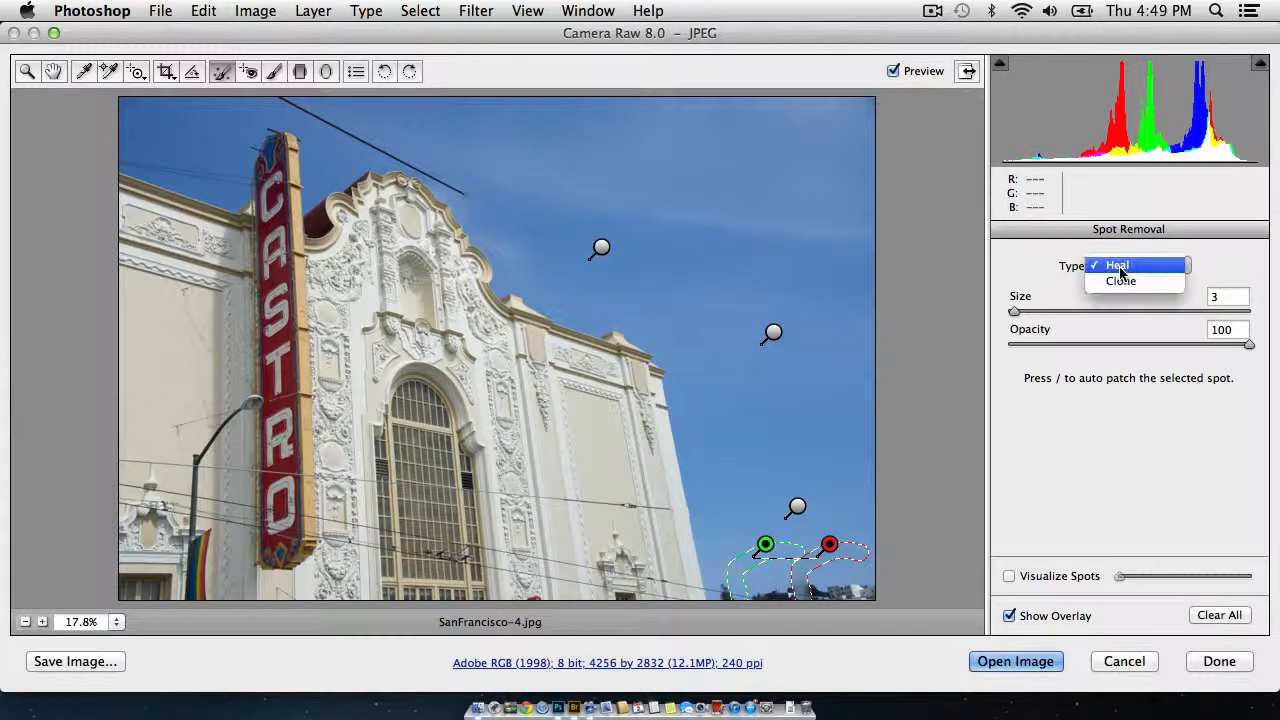
click(1105, 278)
drag(778, 548, 771, 546)
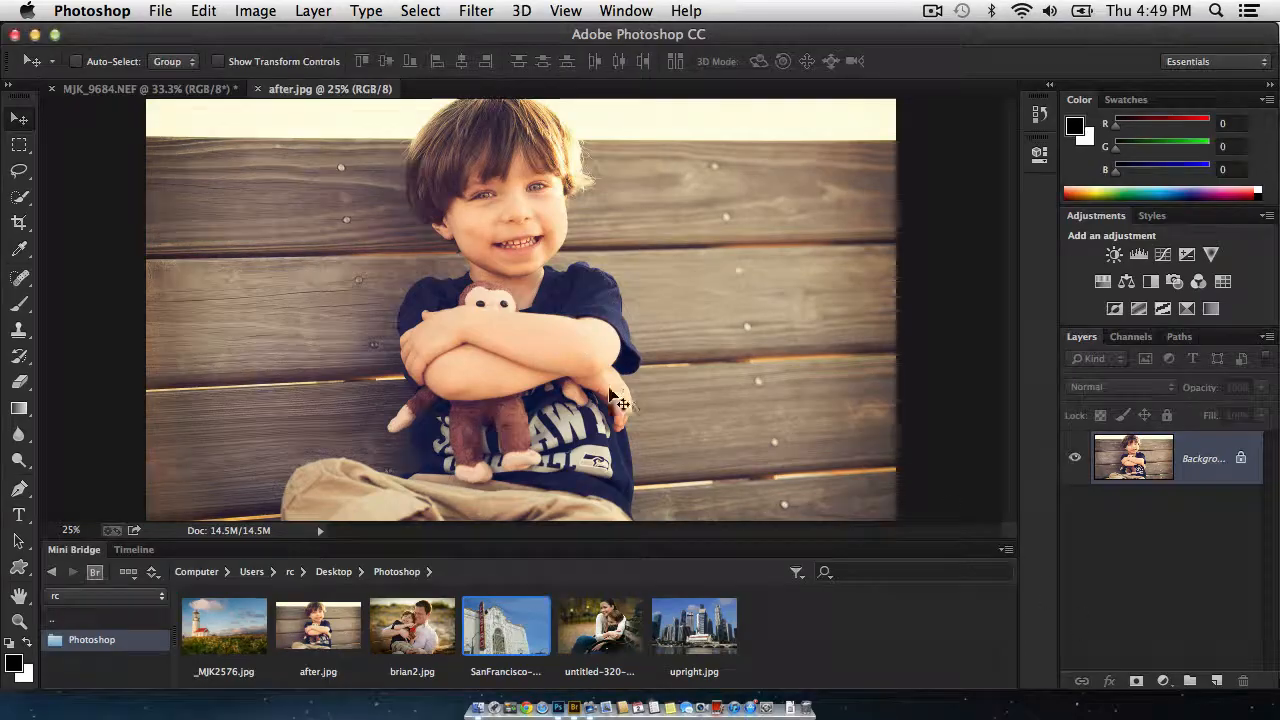
- Open untitled-320-Edit.jpg, the photo of the woman hugging a boy, in Camera Raw
click(594, 614)
right_click(594, 620)
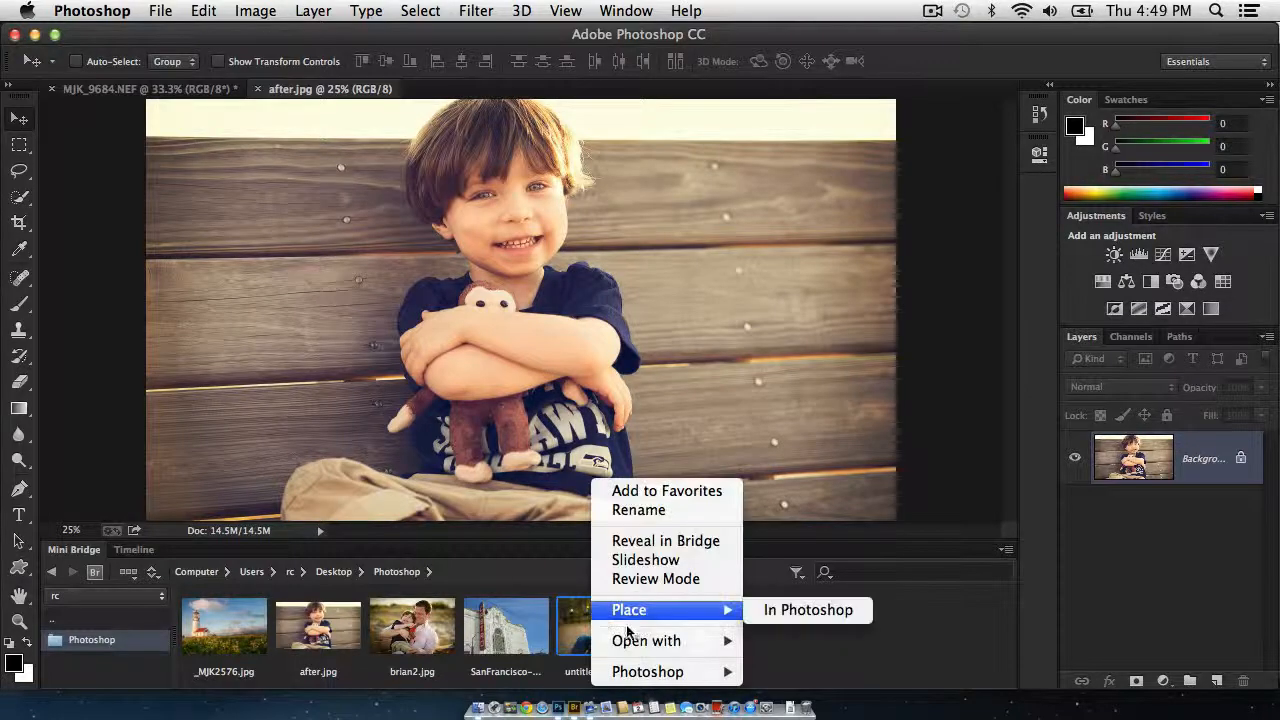
mouse_move(641, 648)
click(795, 652)
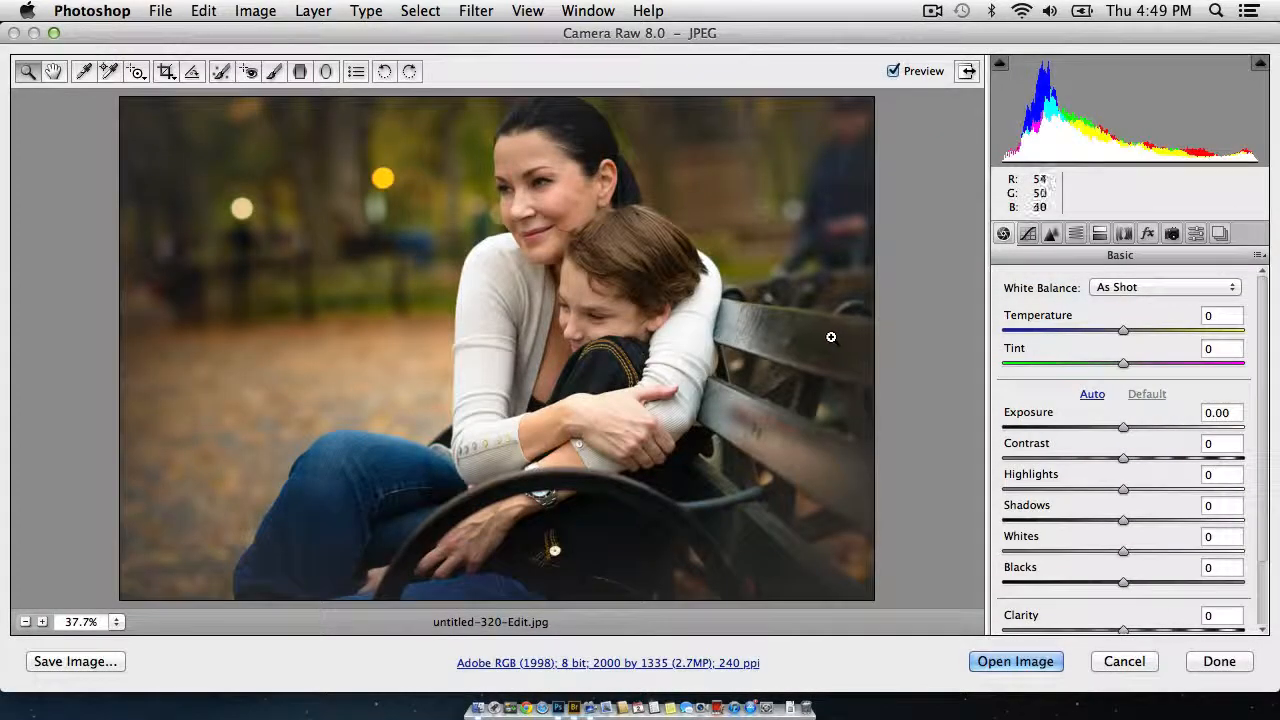
- Add a dark post-crop vignette with amount -53, midpoint 35 and feather 65
click(1147, 233)
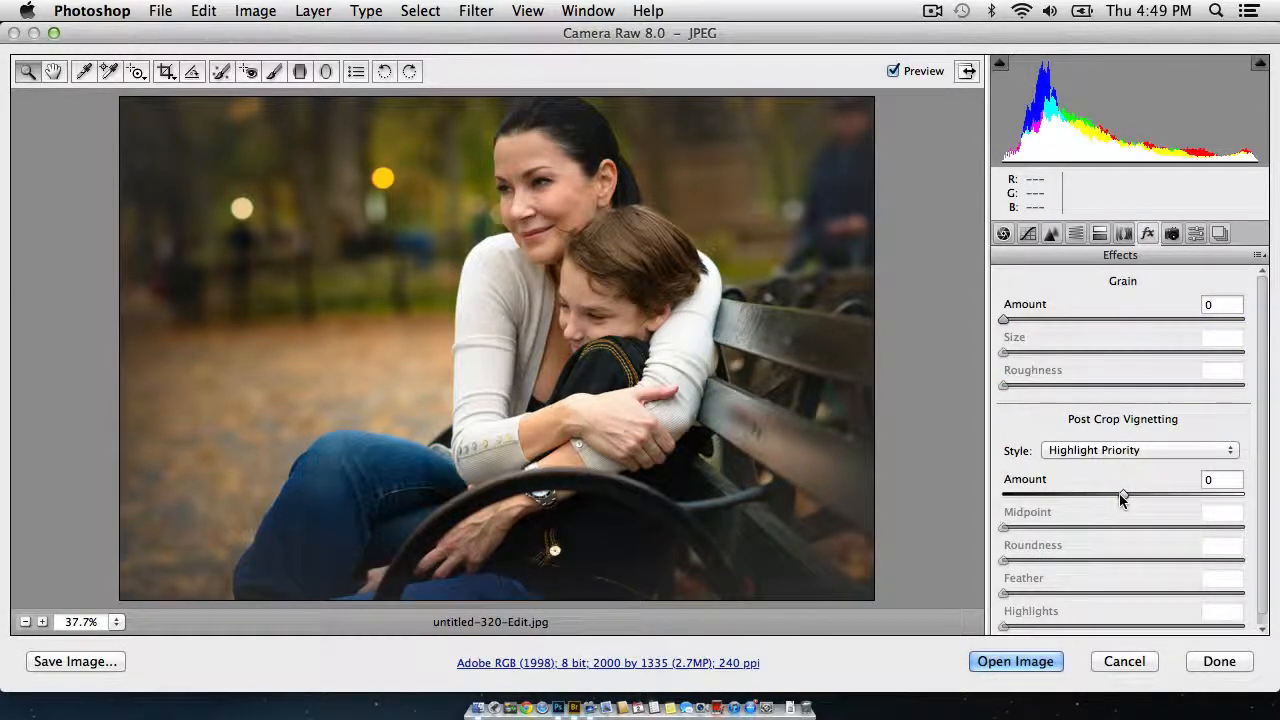
drag(1122, 497, 1060, 494)
click(1088, 527)
click(1156, 593)
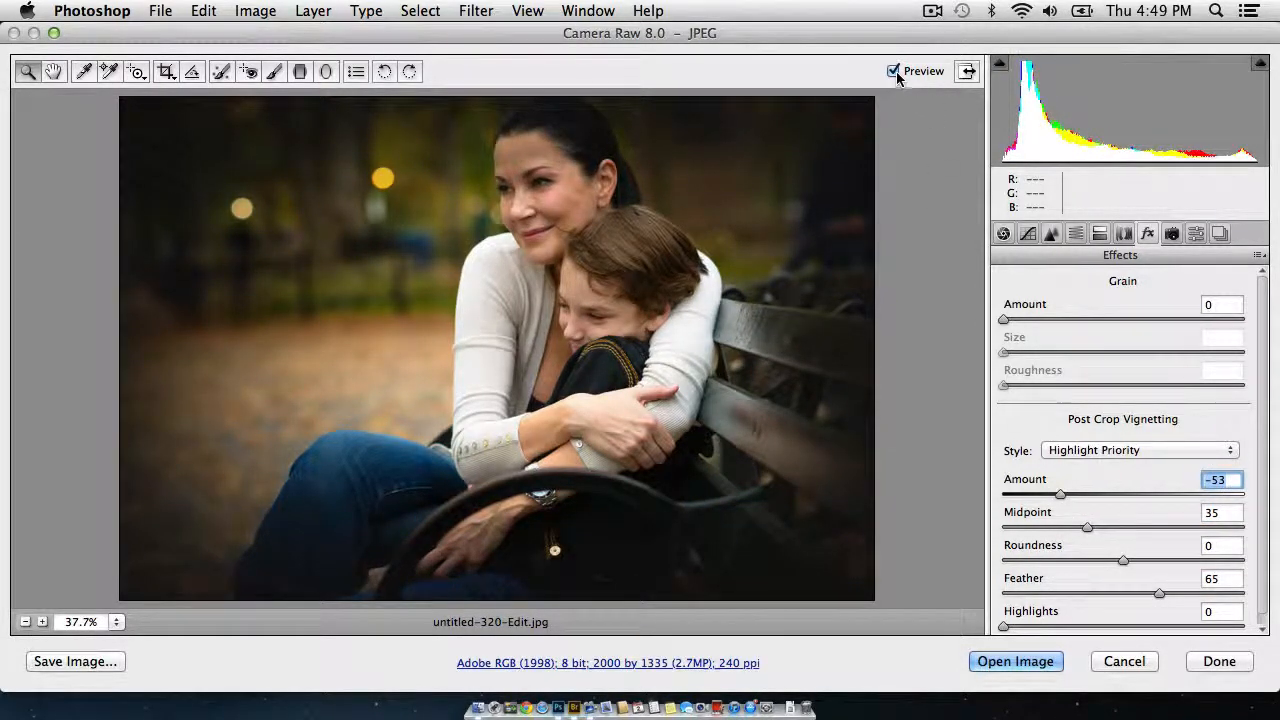
- Compare the photo with and without the vignette by switching the preview off and on
click(895, 74)
click(895, 74)
click(895, 74)
click(895, 74)
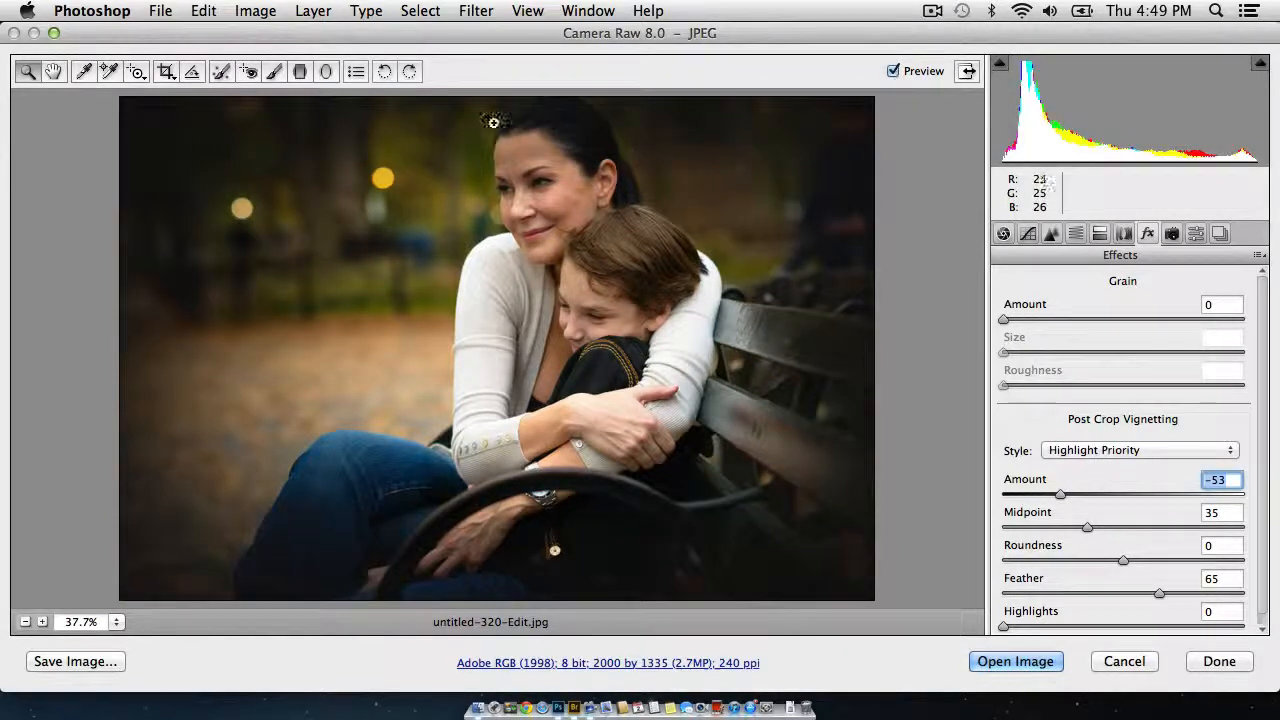
click(892, 72)
click(892, 72)
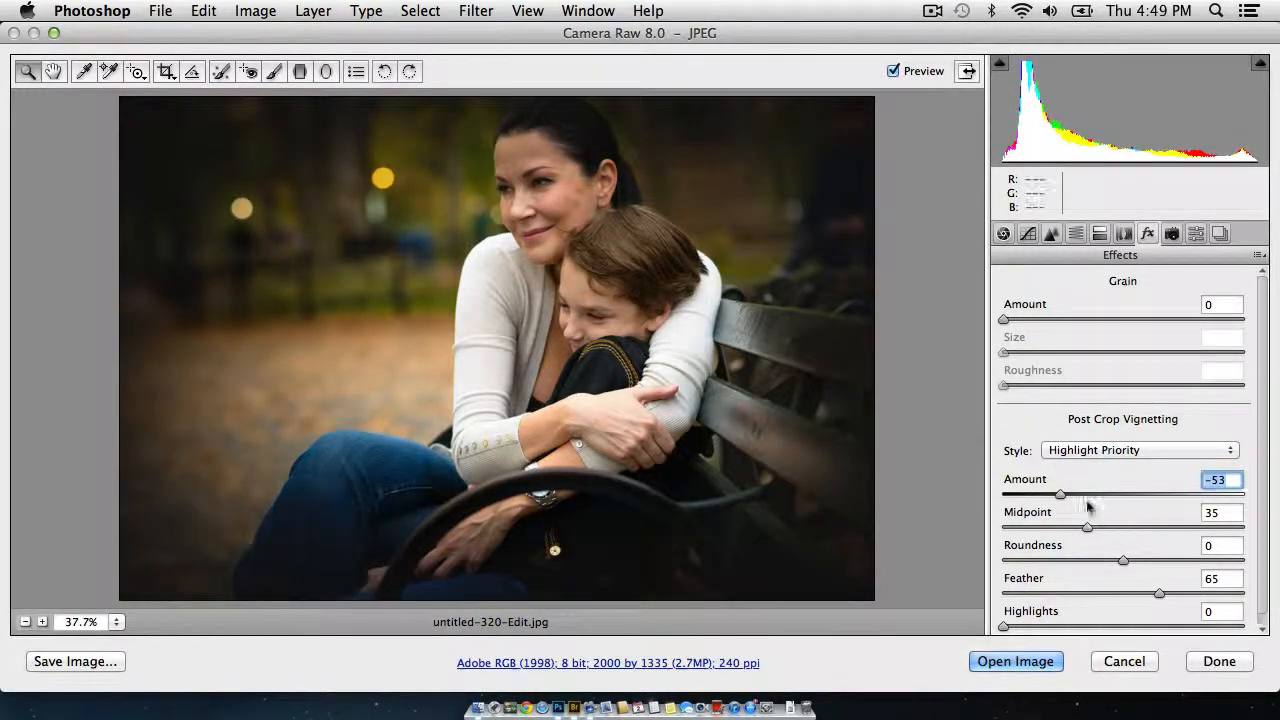
- Try a weaker vignette amount of -23 and reset the vignette amount to 0
drag(1088, 494, 1094, 493)
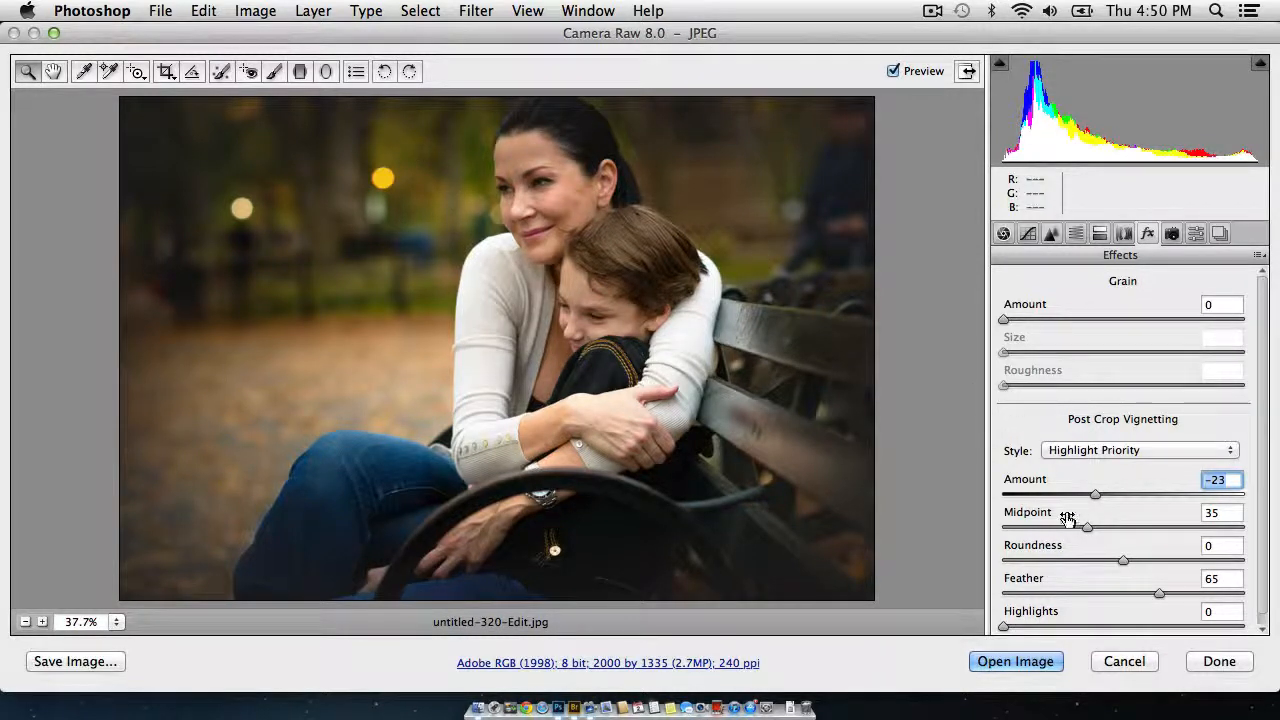
drag(1095, 494, 1103, 500)
double_click(1102, 494)
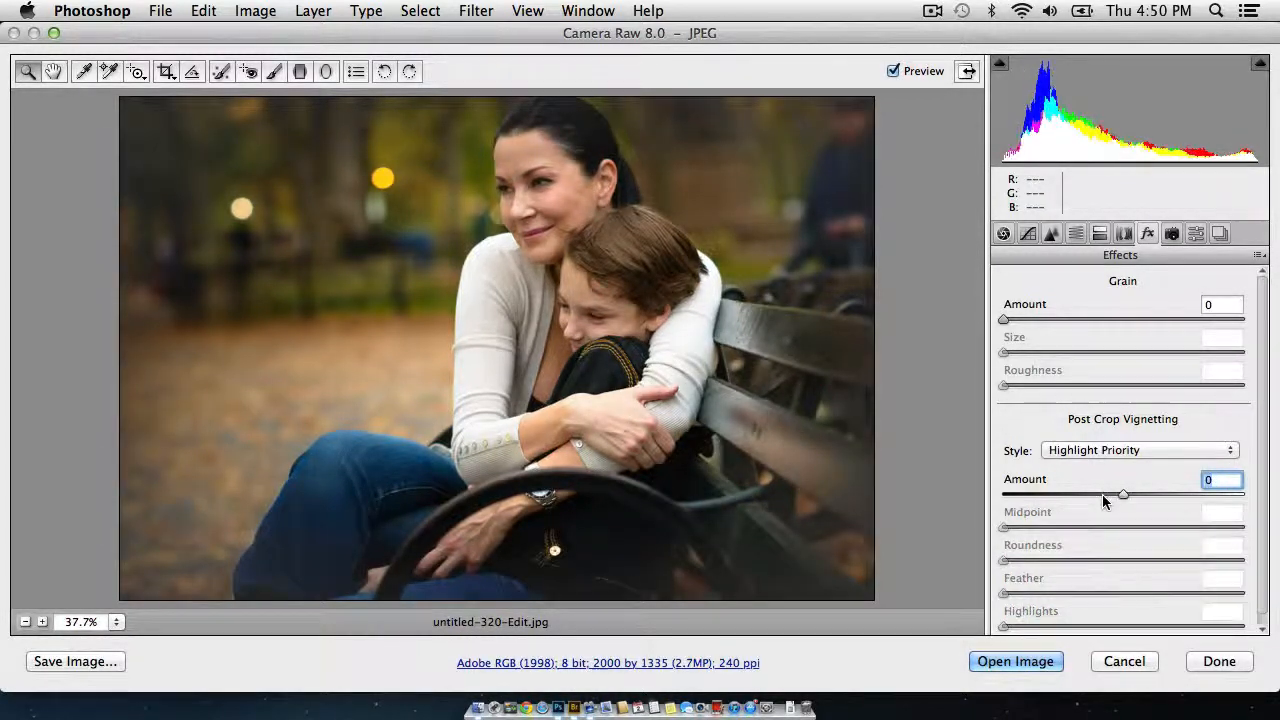
- Look through the settings of the Radial Filter, Adjustment Brush and Graduated Filter tools
click(328, 72)
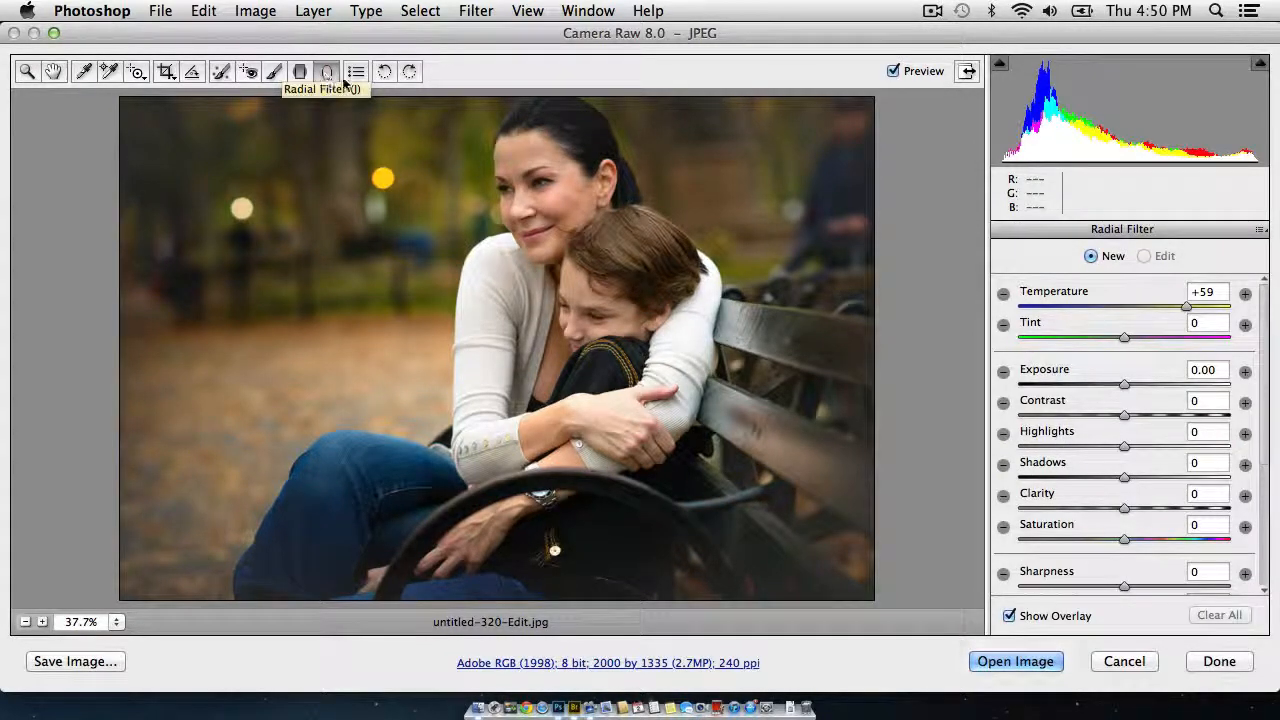
click(273, 74)
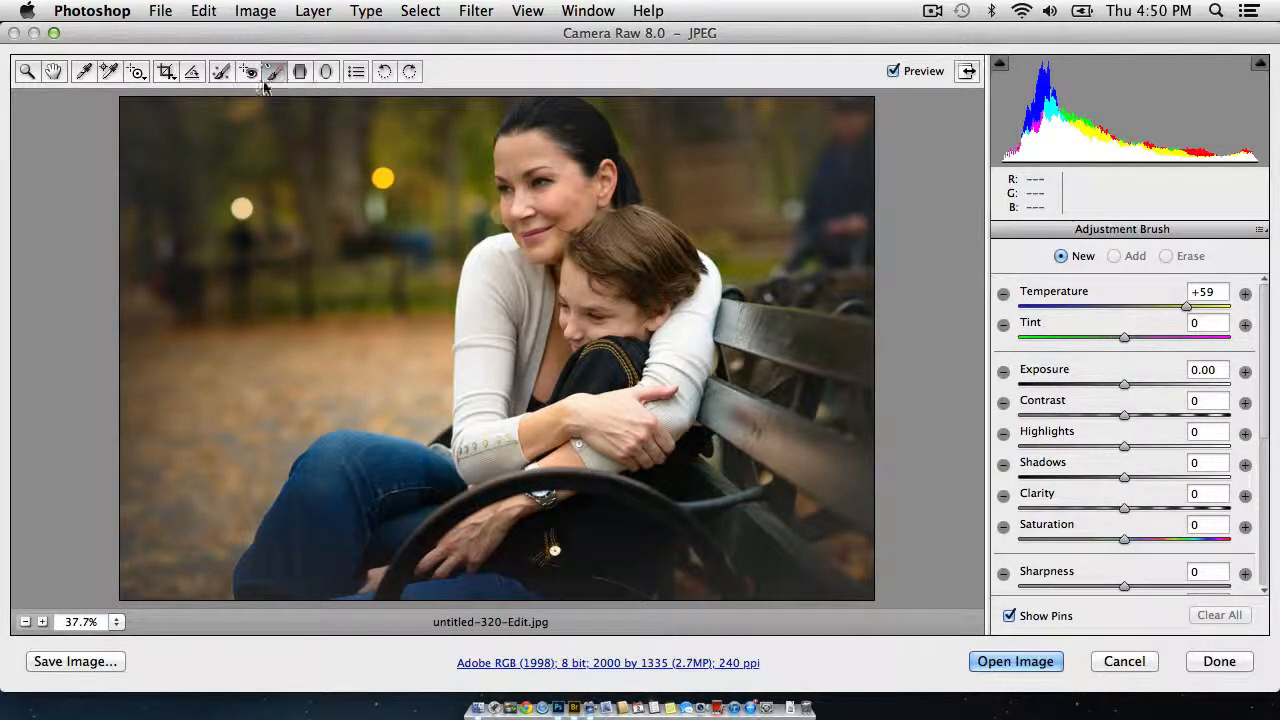
click(295, 84)
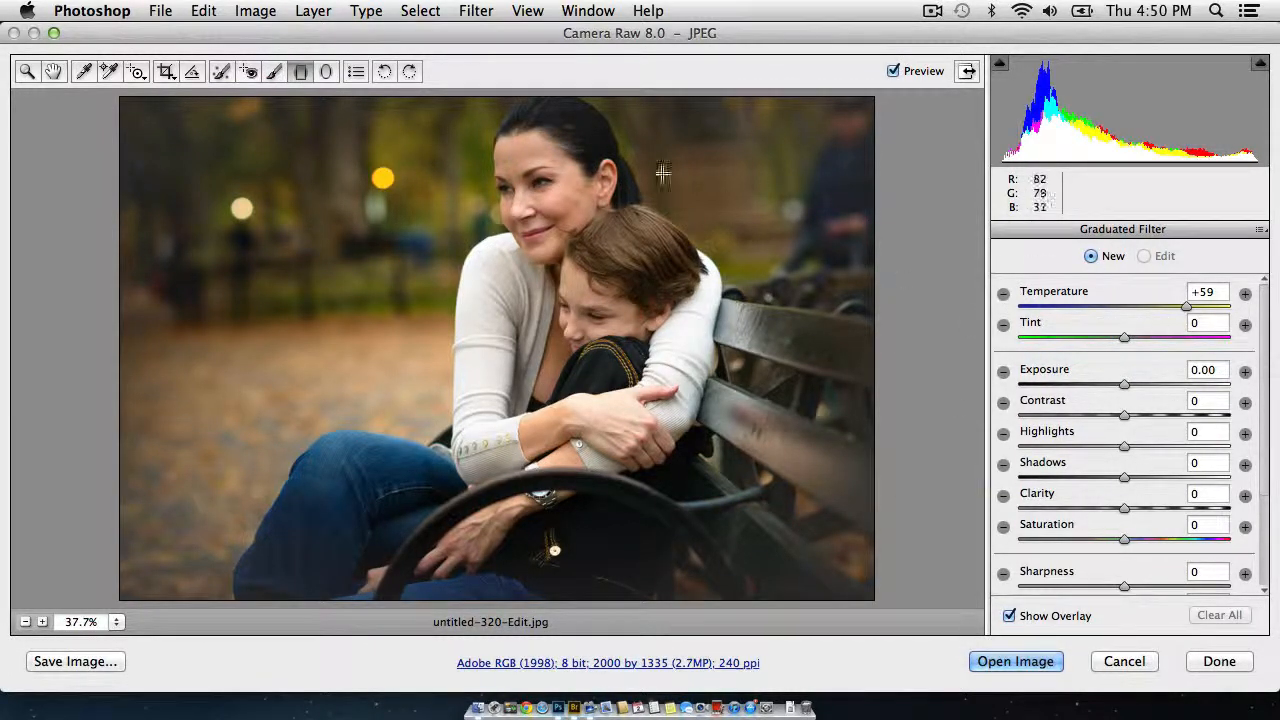
- Draw a radial filter centred on the woman's face with exposure -1.00
click(326, 71)
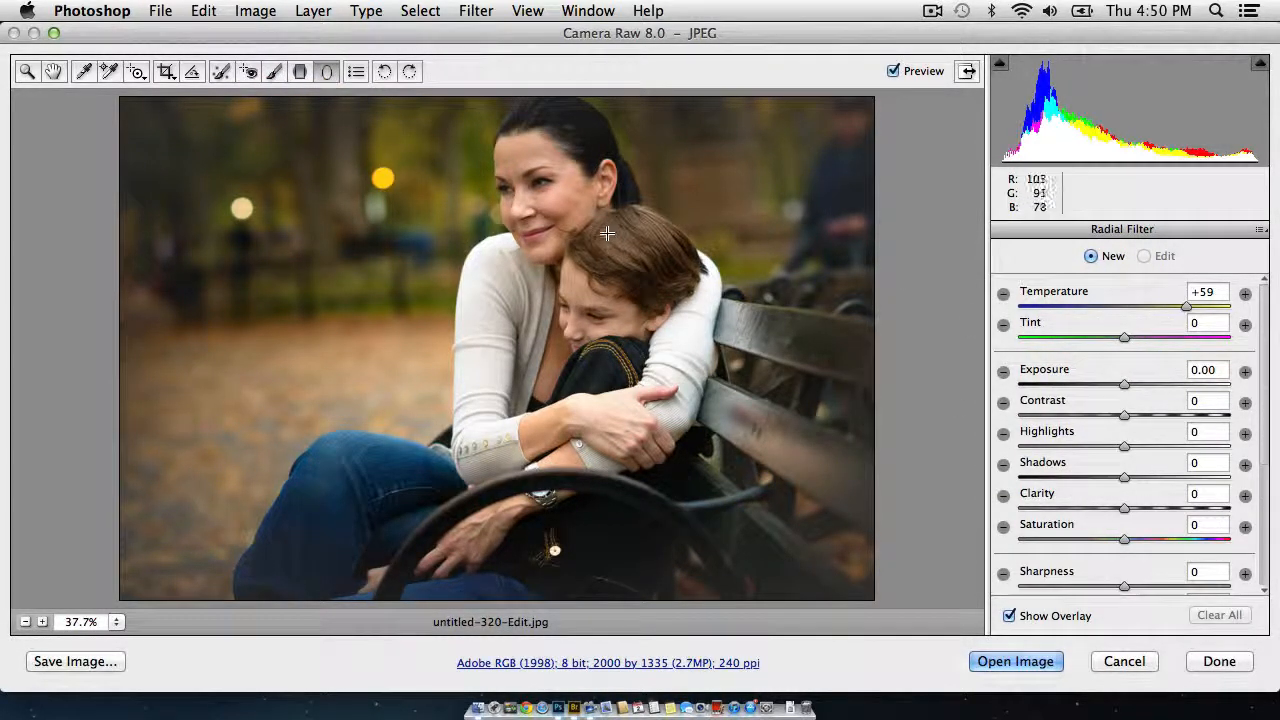
click(1003, 371)
drag(1110, 388, 1096, 388)
mouse_move(537, 184)
mouse_down()
mouse_move(601, 247)
mouse_move(646, 262)
mouse_up()
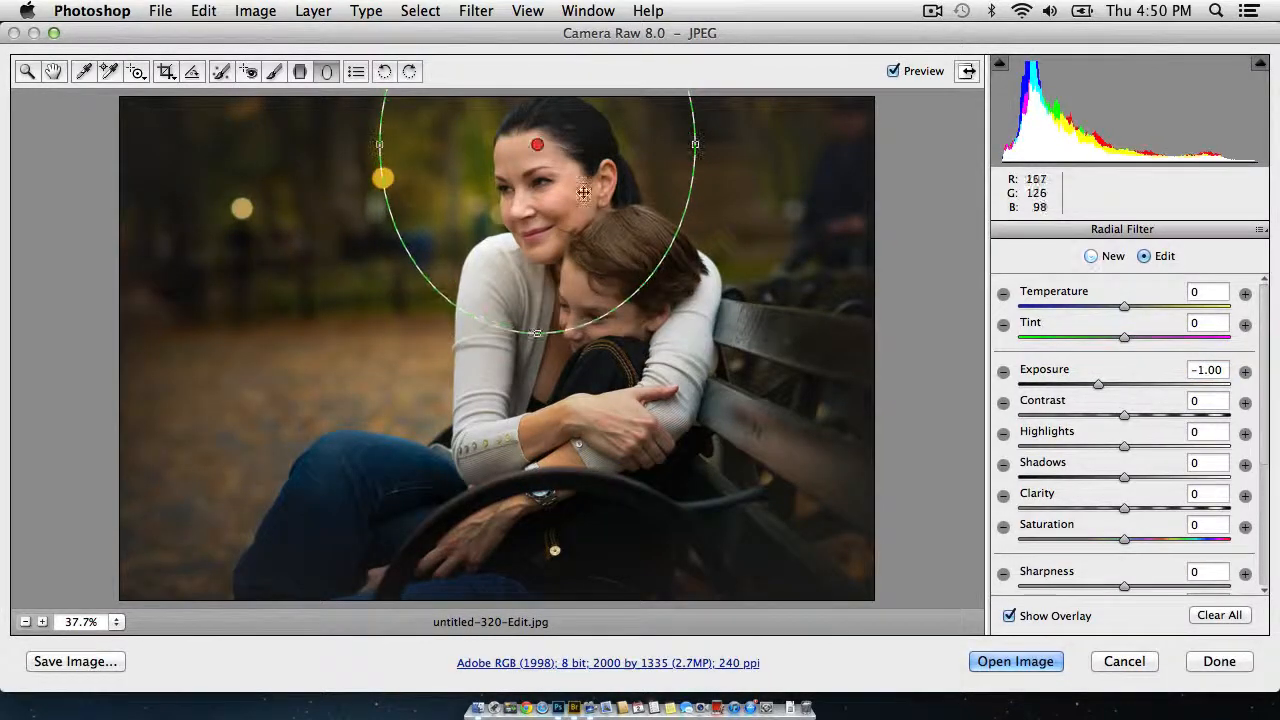
- Move and lengthen the radial filter ellipse to cover both faces and the arms, and set its exposure to -1.05
drag(583, 192, 626, 262)
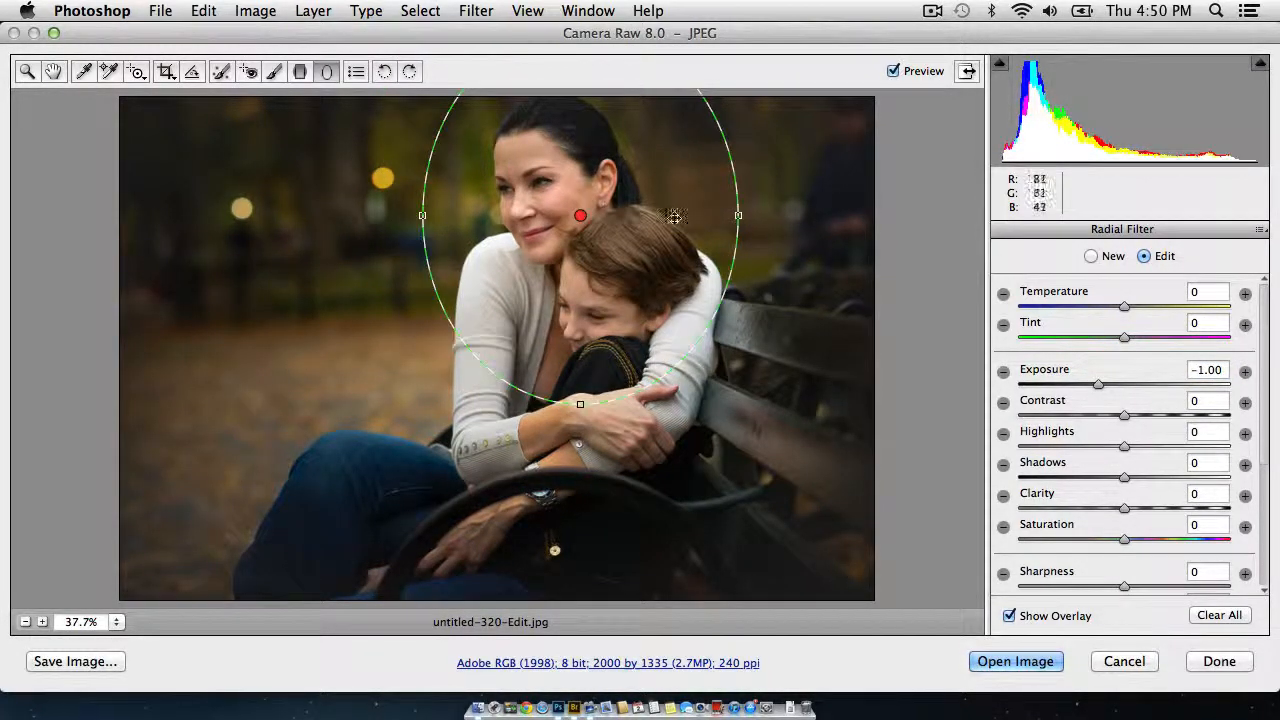
drag(739, 215, 740, 215)
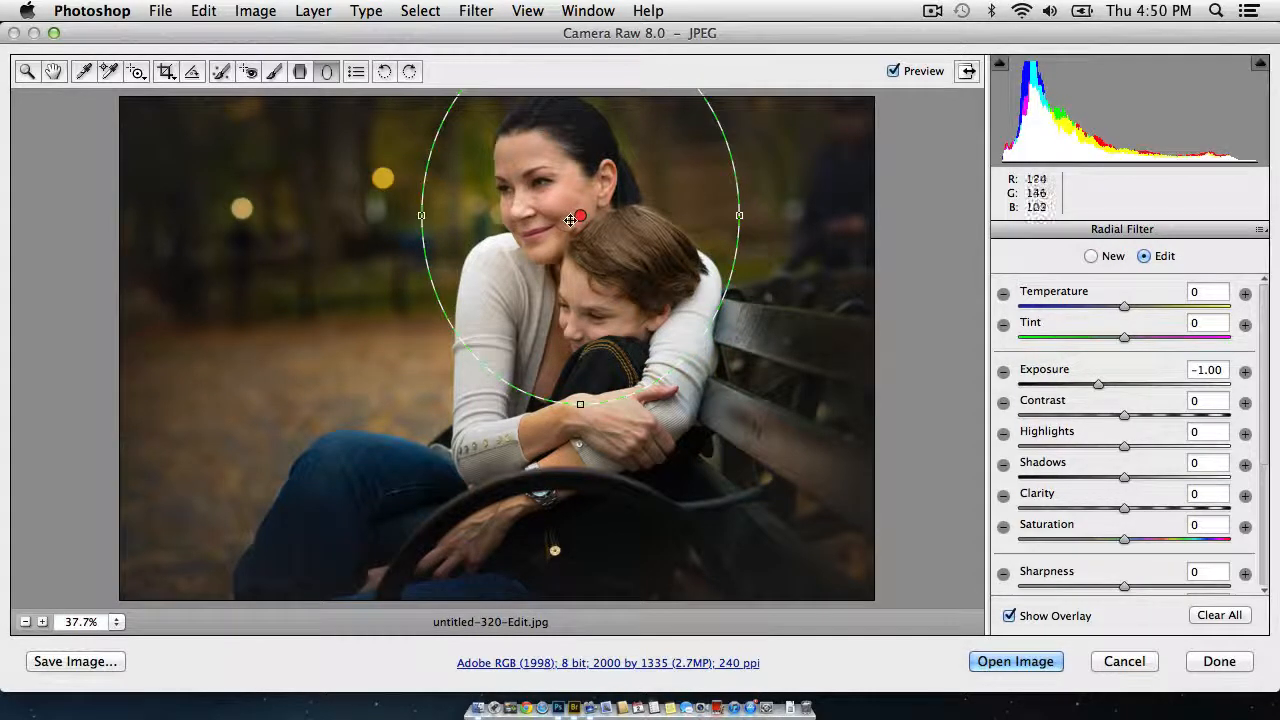
drag(581, 219, 584, 232)
drag(580, 407, 580, 462)
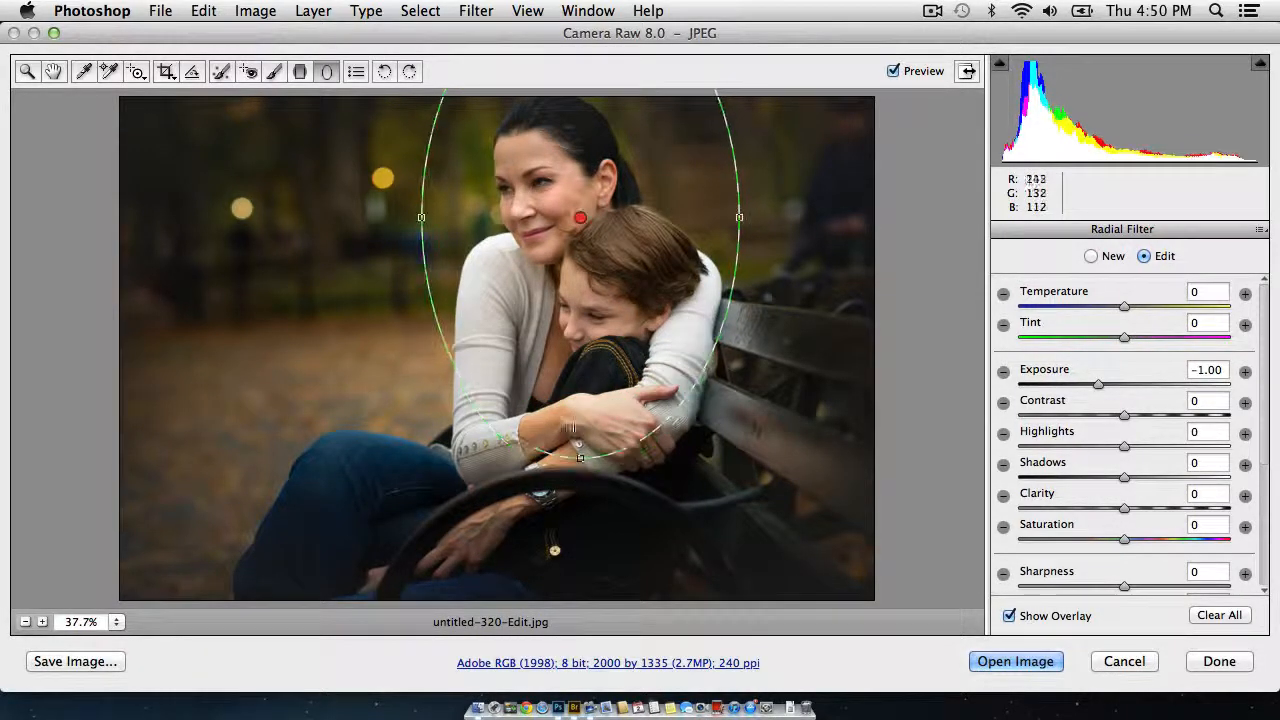
mouse_move(580, 218)
mouse_down()
mouse_move(578, 260)
mouse_move(572, 240)
mouse_up()
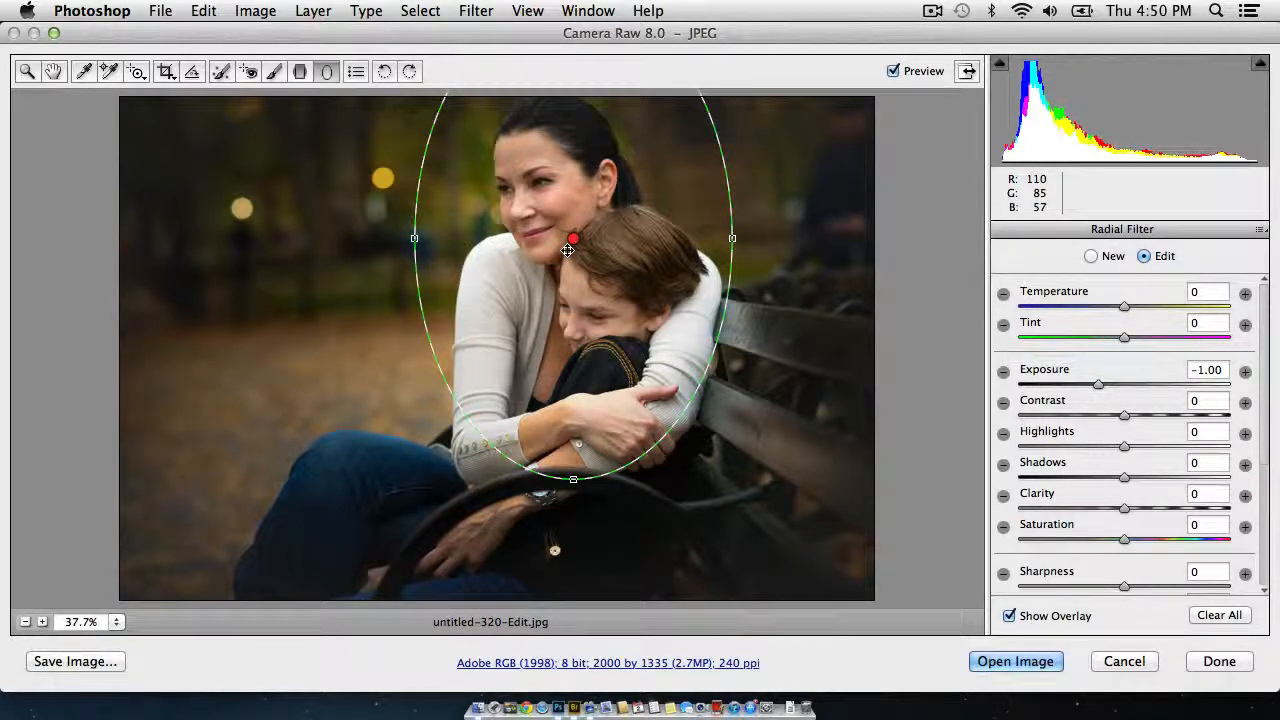
drag(1099, 386, 1097, 388)
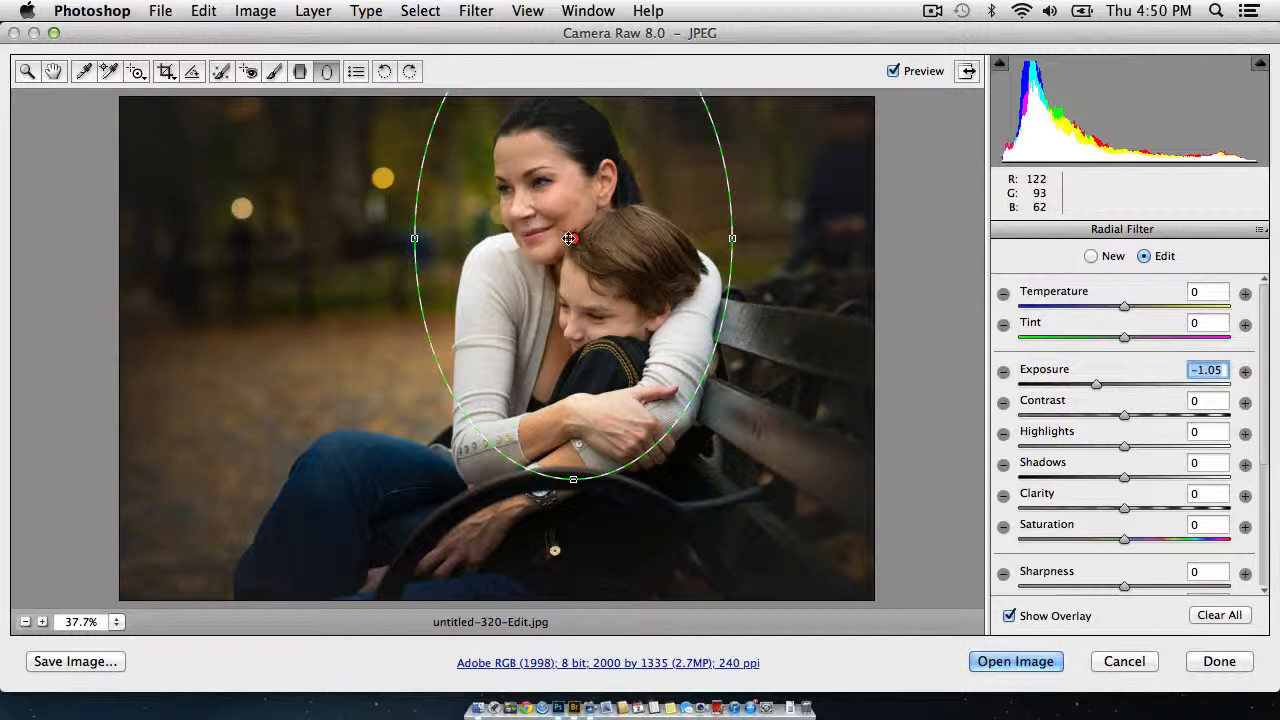
drag(568, 238, 571, 240)
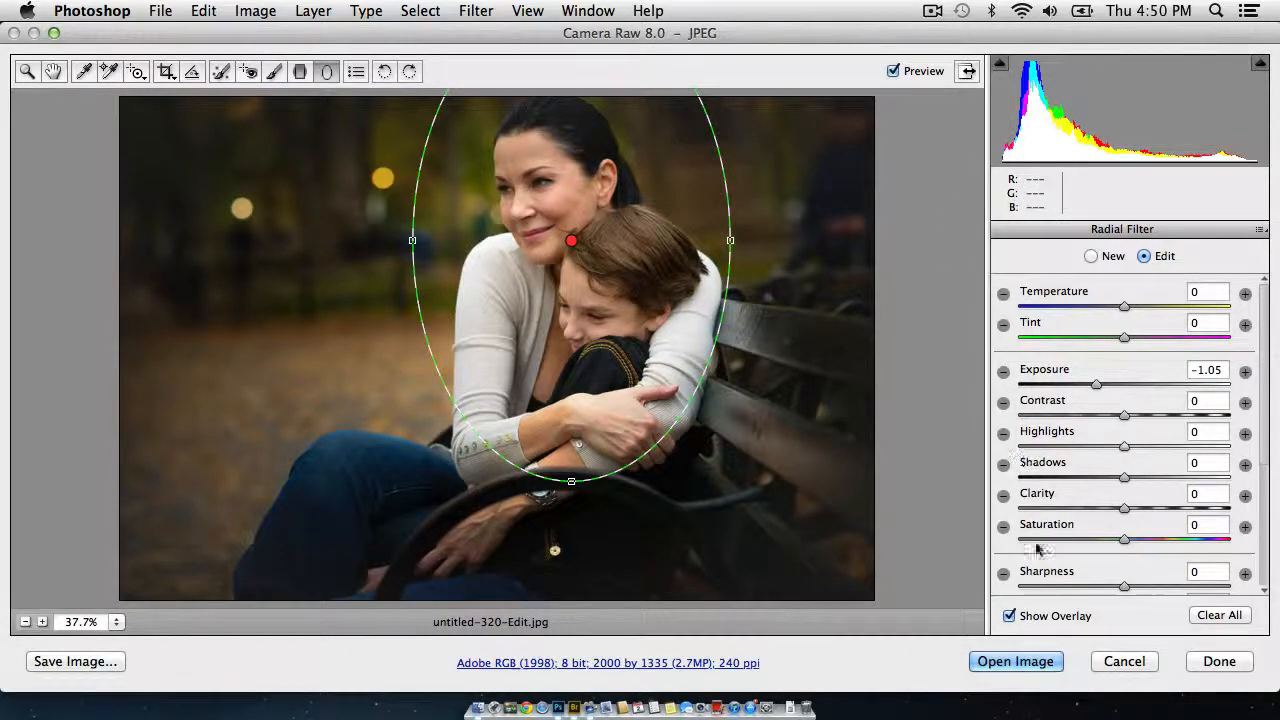
- Hide the radial filter overlay, compare the photo with the preview off and on, and show the overlay again
scroll(1265, 528, down, 5)
click(1010, 616)
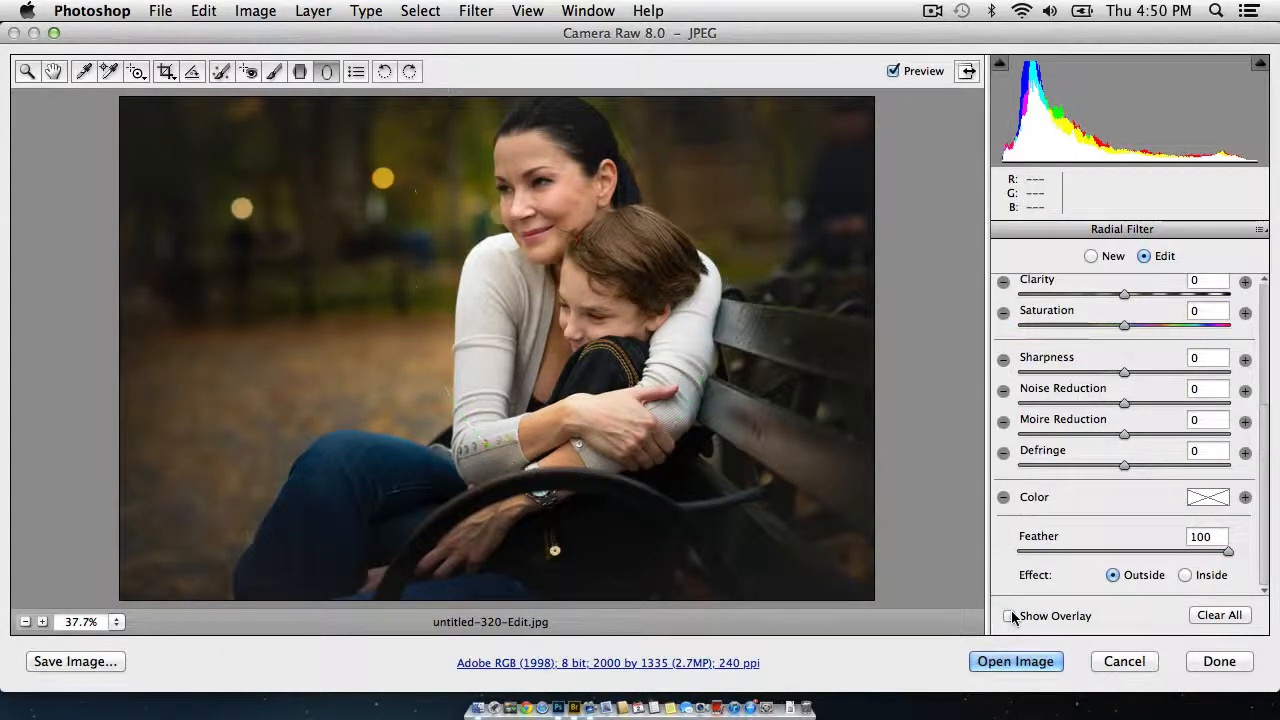
click(893, 71)
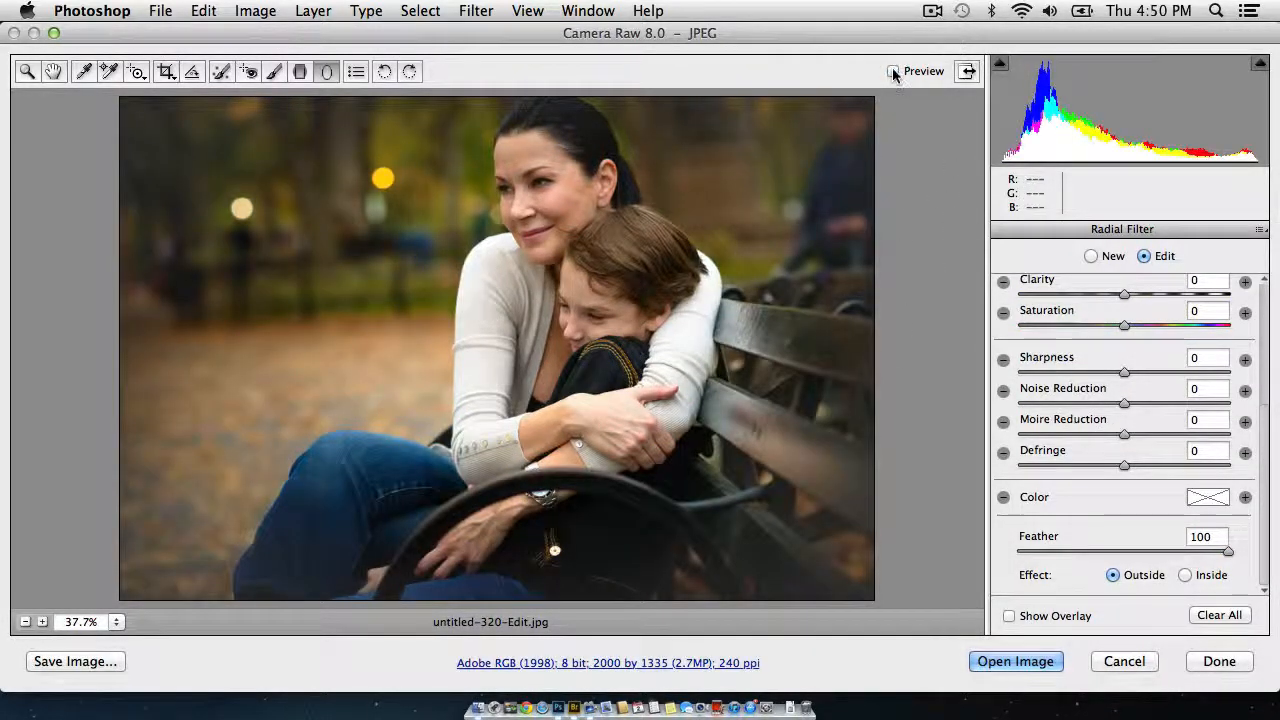
click(893, 71)
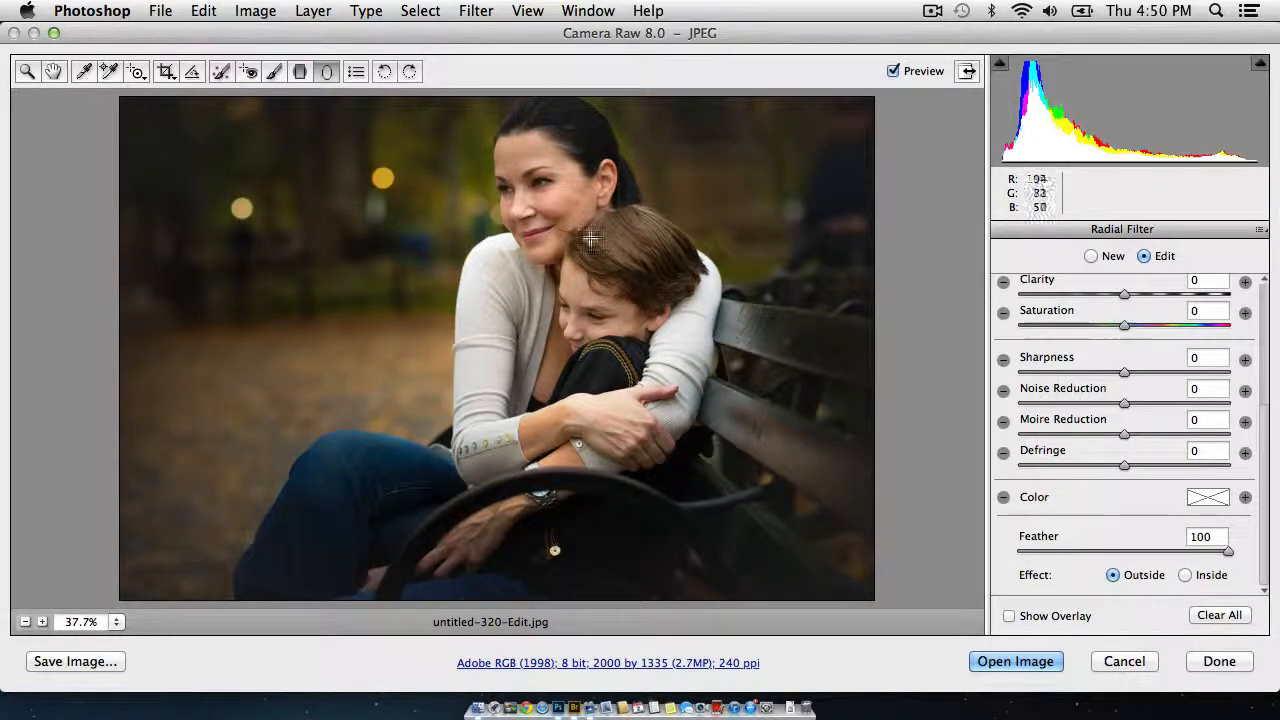
click(1009, 616)
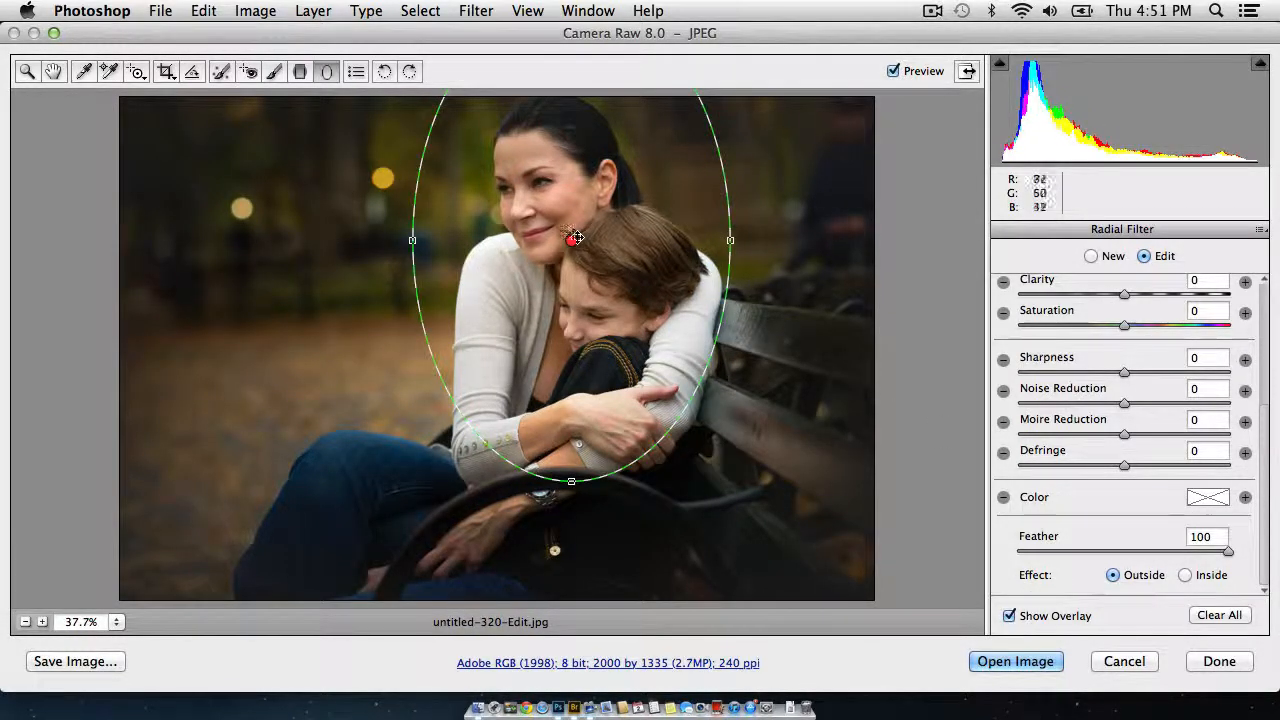
- Widen and lengthen the radial filter ellipse around the couple and centre it lower, between the two faces
drag(575, 237, 570, 239)
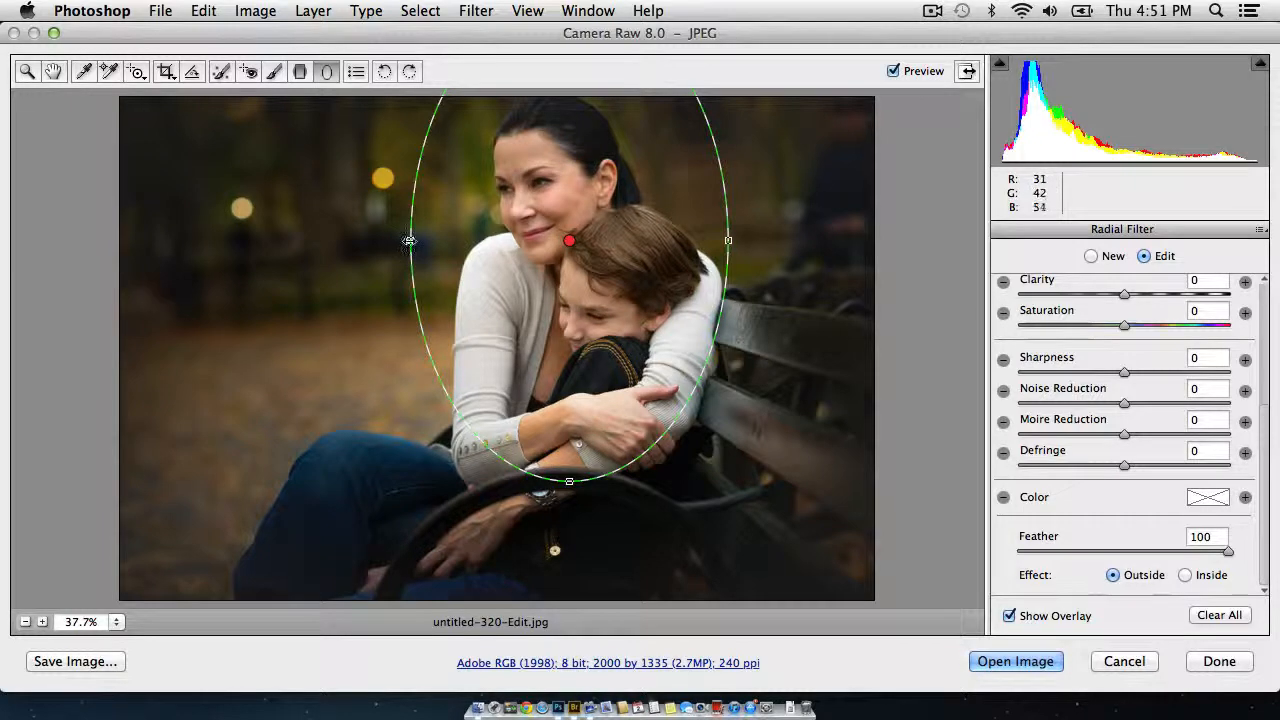
drag(413, 245, 323, 241)
drag(558, 233, 556, 236)
drag(568, 482, 562, 544)
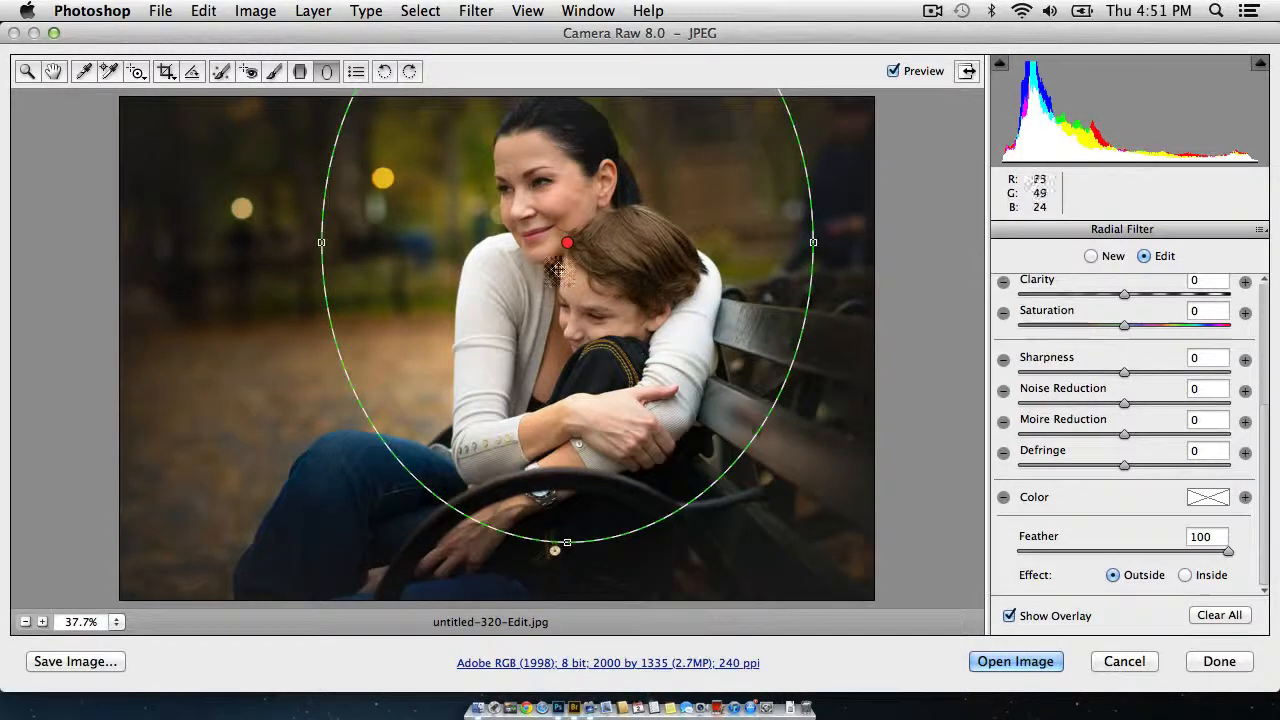
drag(569, 245, 568, 277)
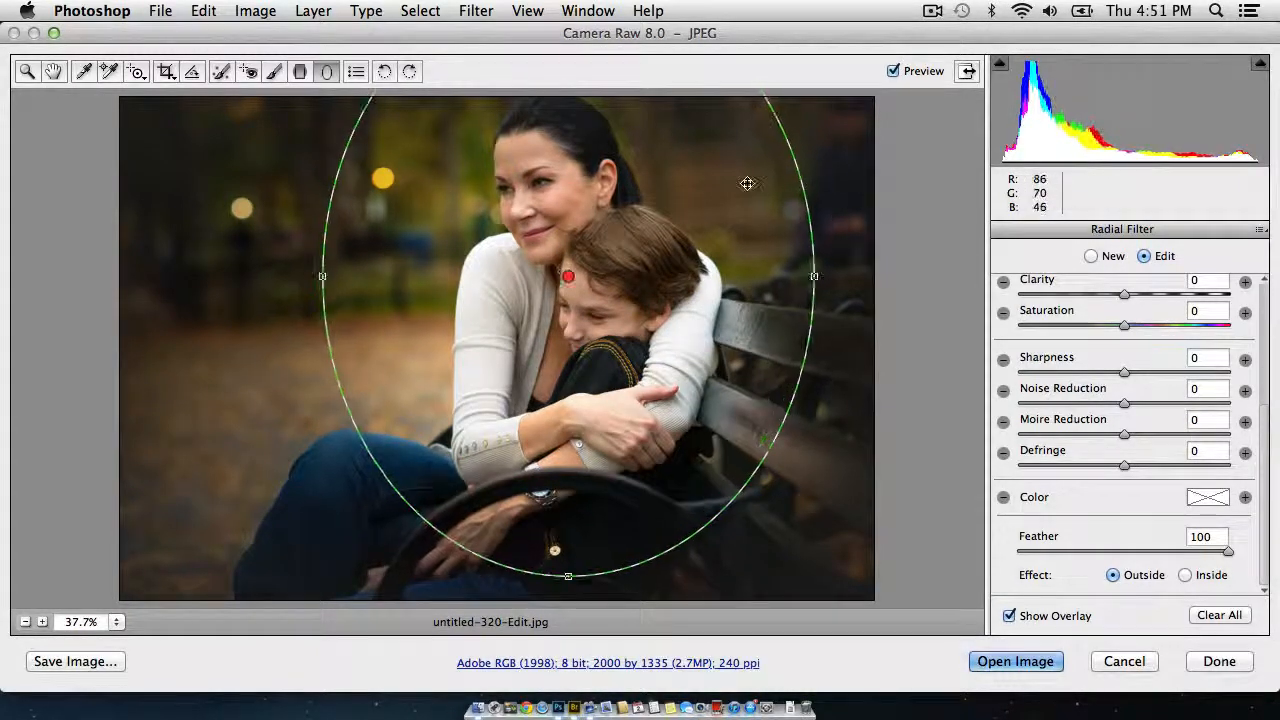
- Compare the photo with and without the radial filter, and cancel out of Camera Raw without keeping the edits
click(894, 71)
click(894, 71)
click(894, 71)
click(894, 71)
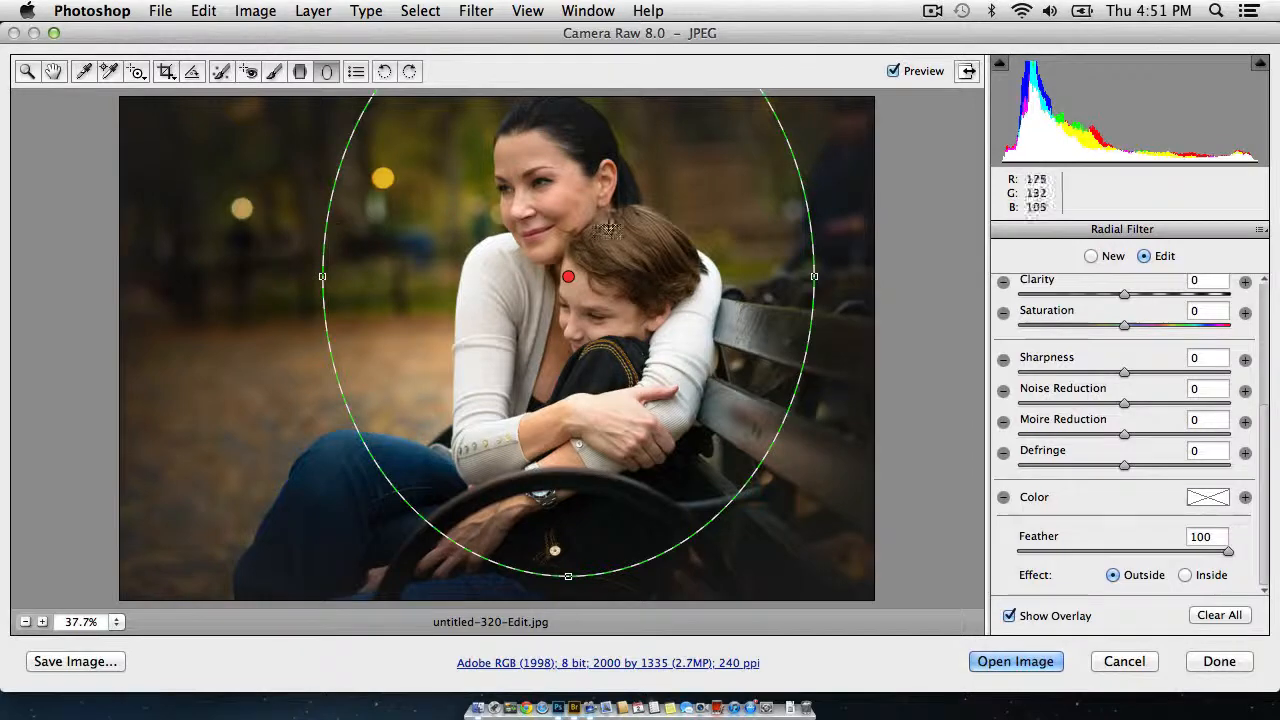
click(1126, 661)
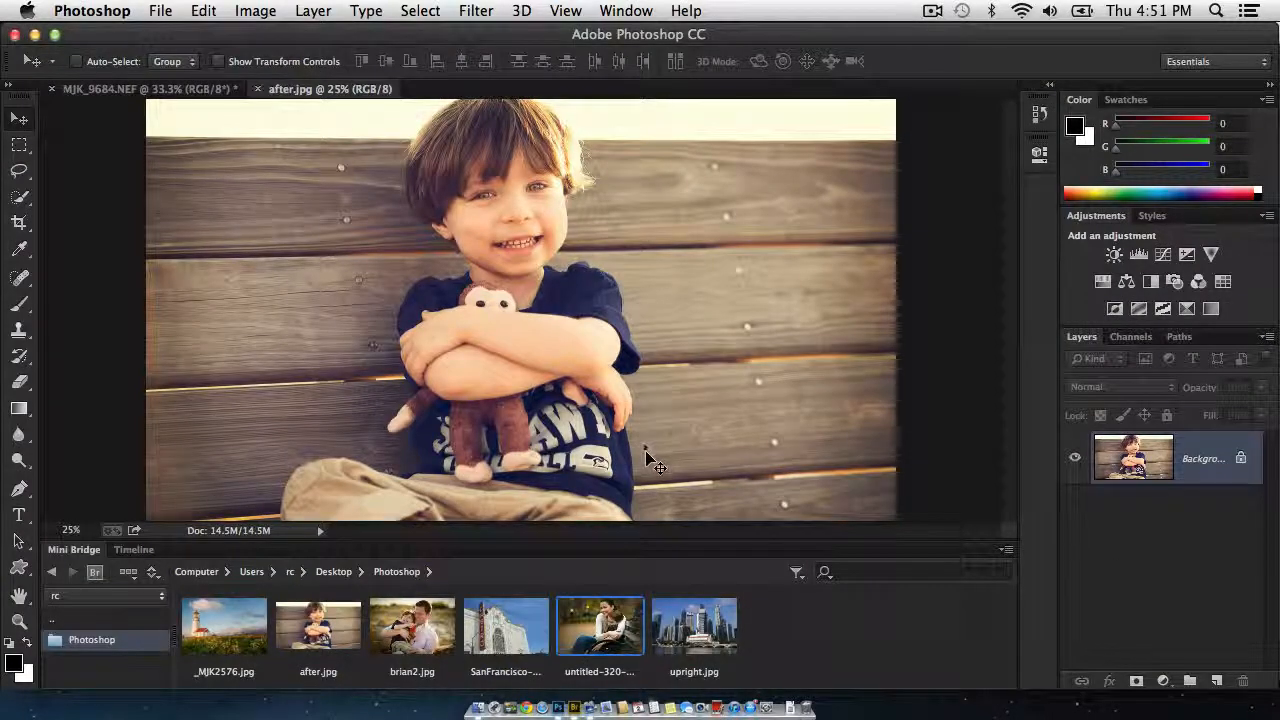
- Open the skyline photo upright.jpg in Camera Raw
right_click(680, 625)
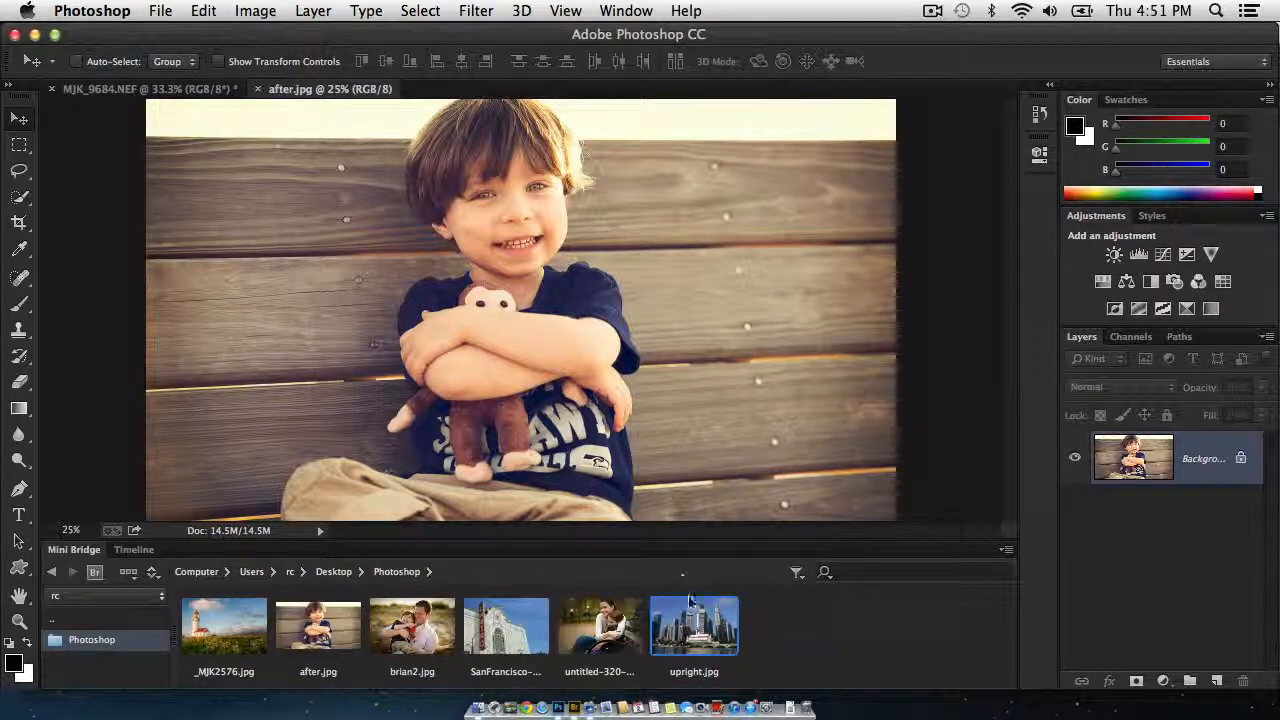
mouse_move(706, 618)
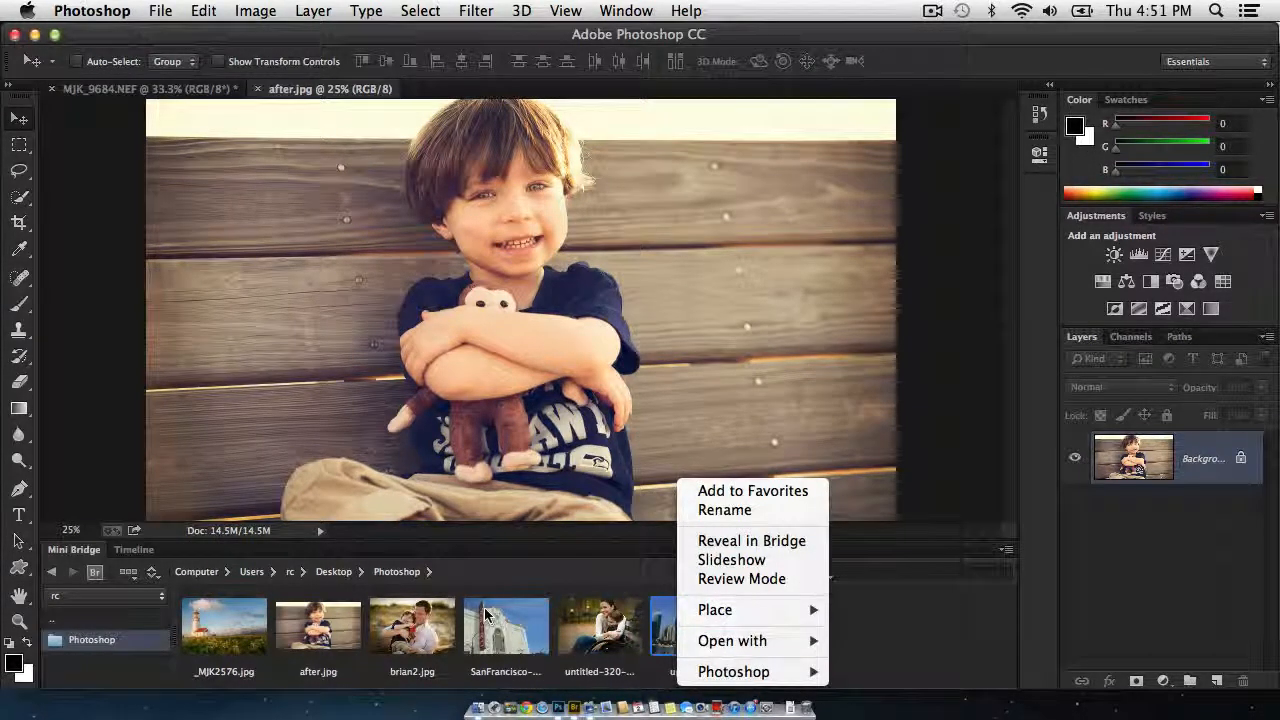
mouse_move(798, 648)
click(880, 652)
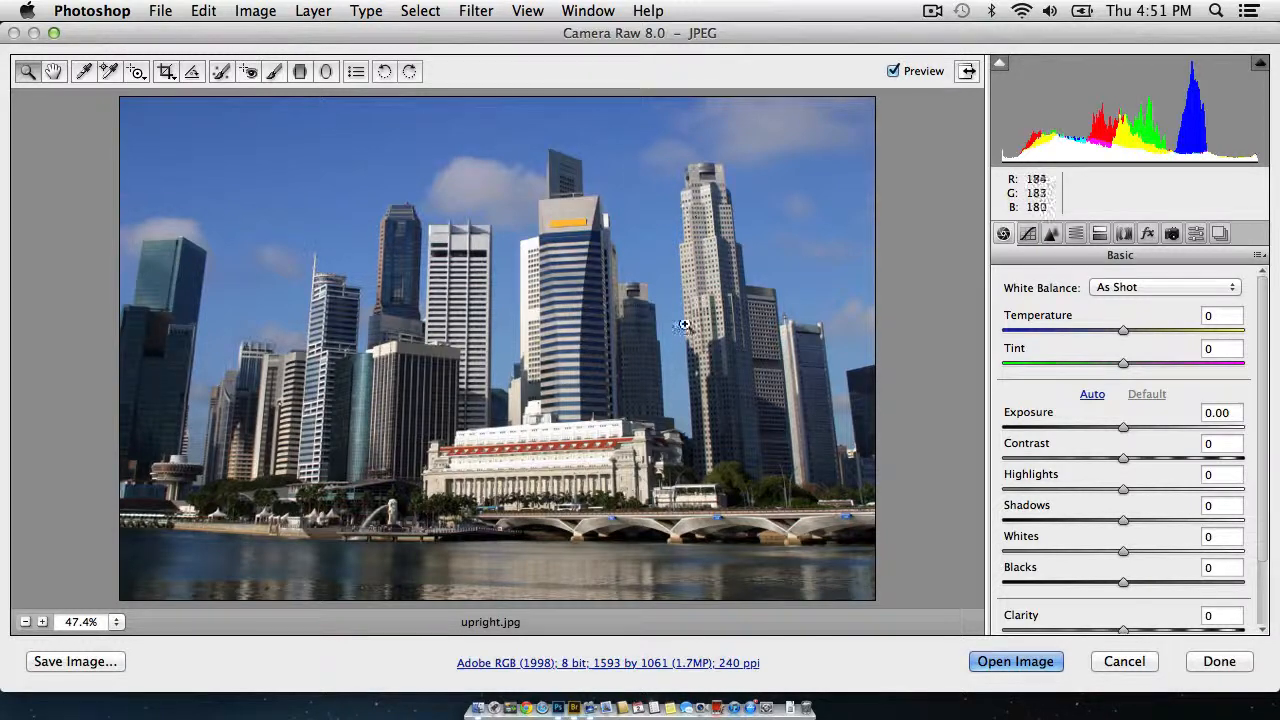
- Apply the Auto Upright perspective correction from the lens corrections to the skyline photo
click(1123, 233)
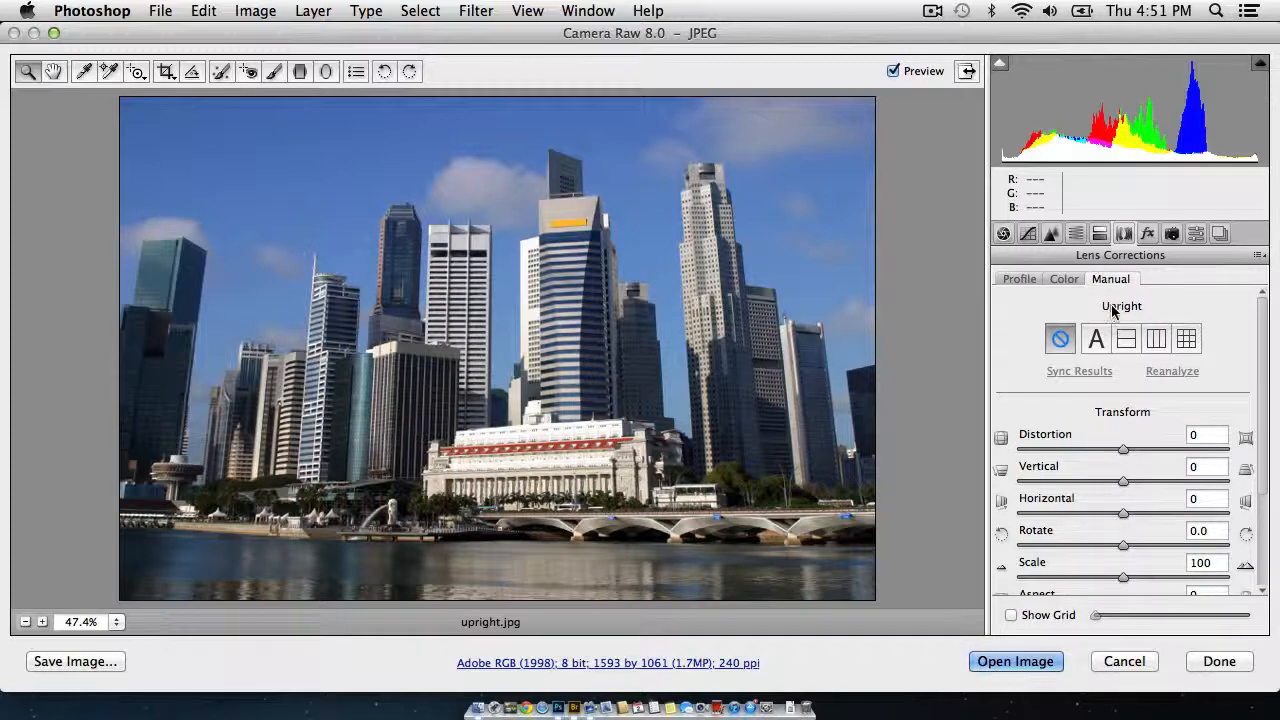
click(1096, 341)
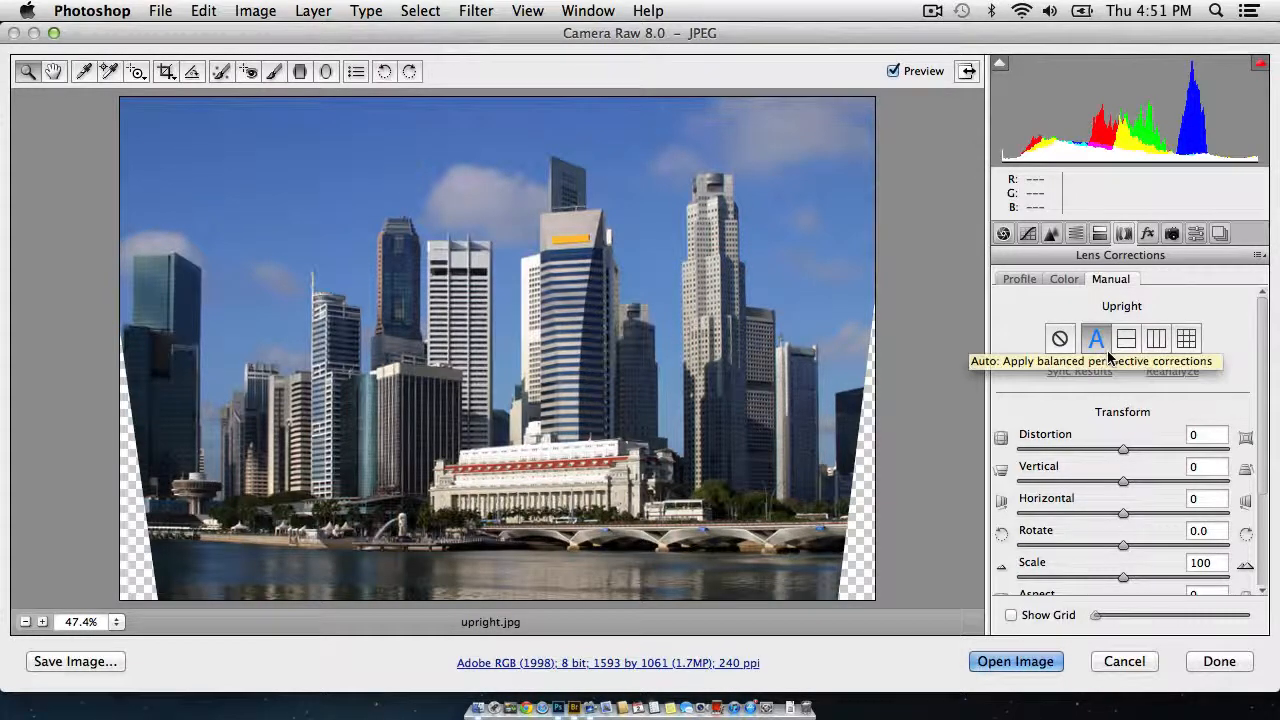
- Compare the skyline photo with and without the Auto Upright perspective correction
click(894, 72)
click(893, 72)
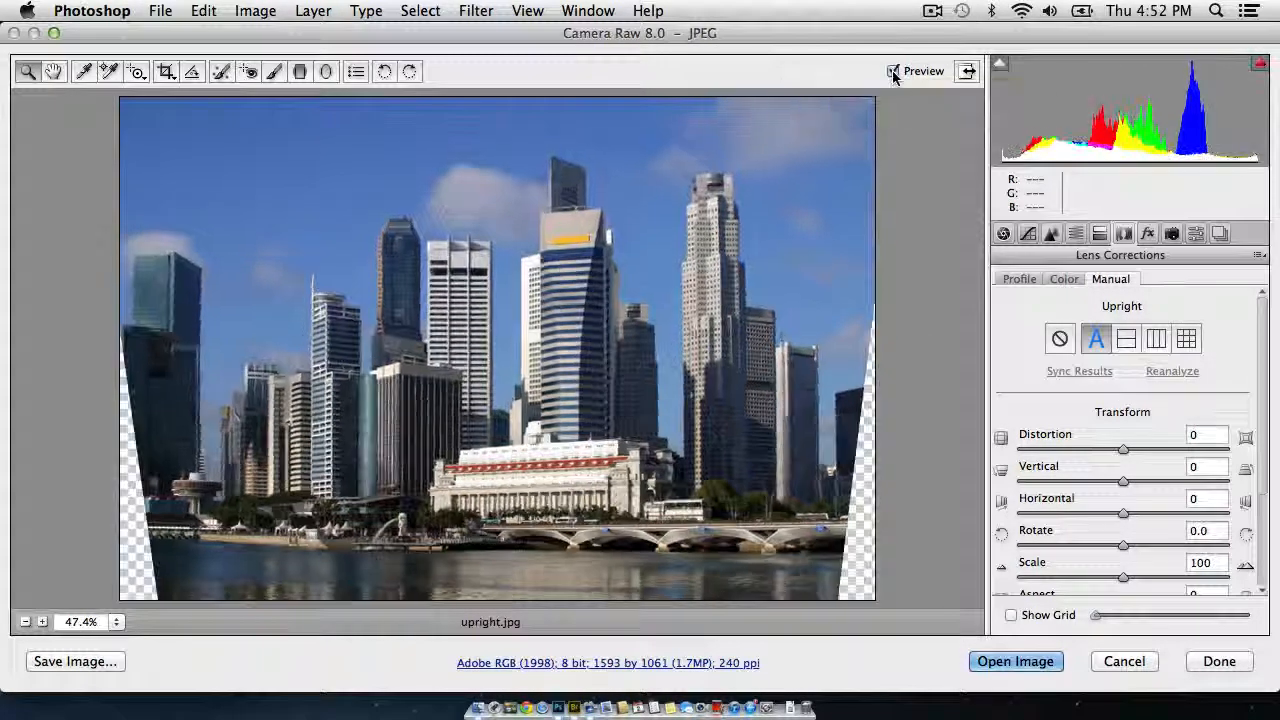
click(893, 72)
click(893, 72)
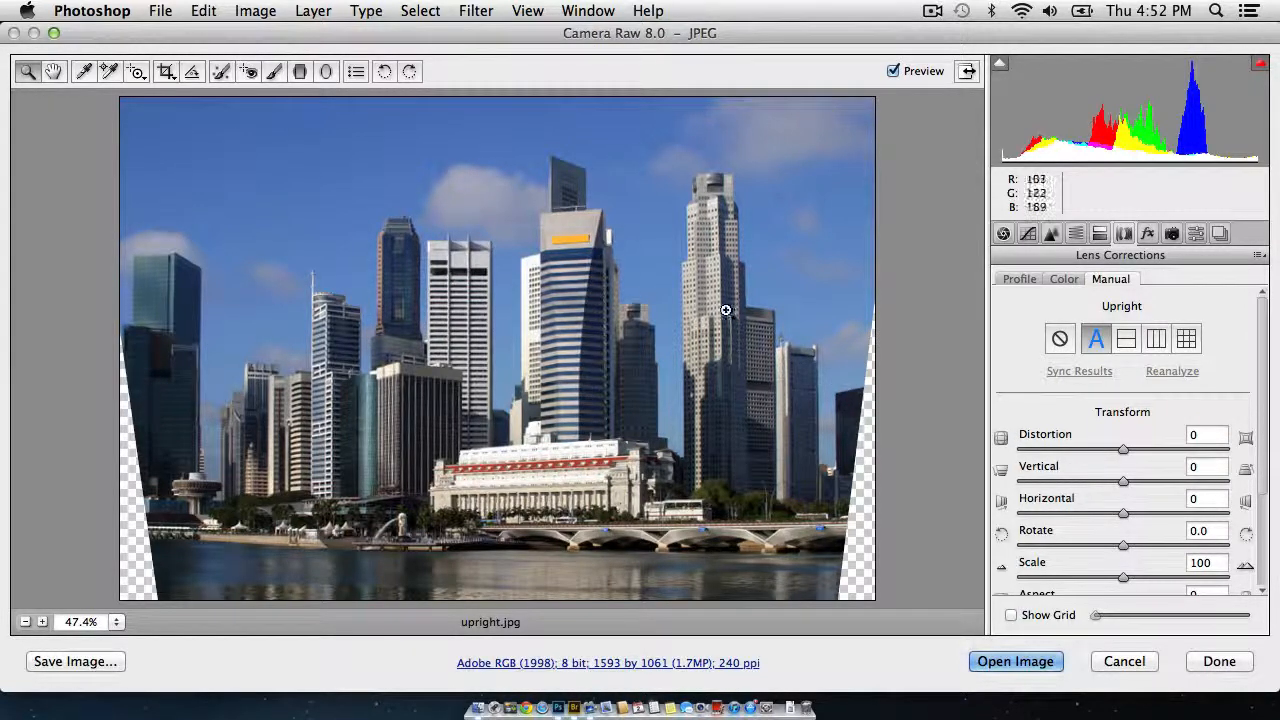
- Crop the corrected skyline to about 1418 by 989 pixels, excluding the transparent side wedges, and cancel out of Camera Raw without keeping the edits
click(166, 72)
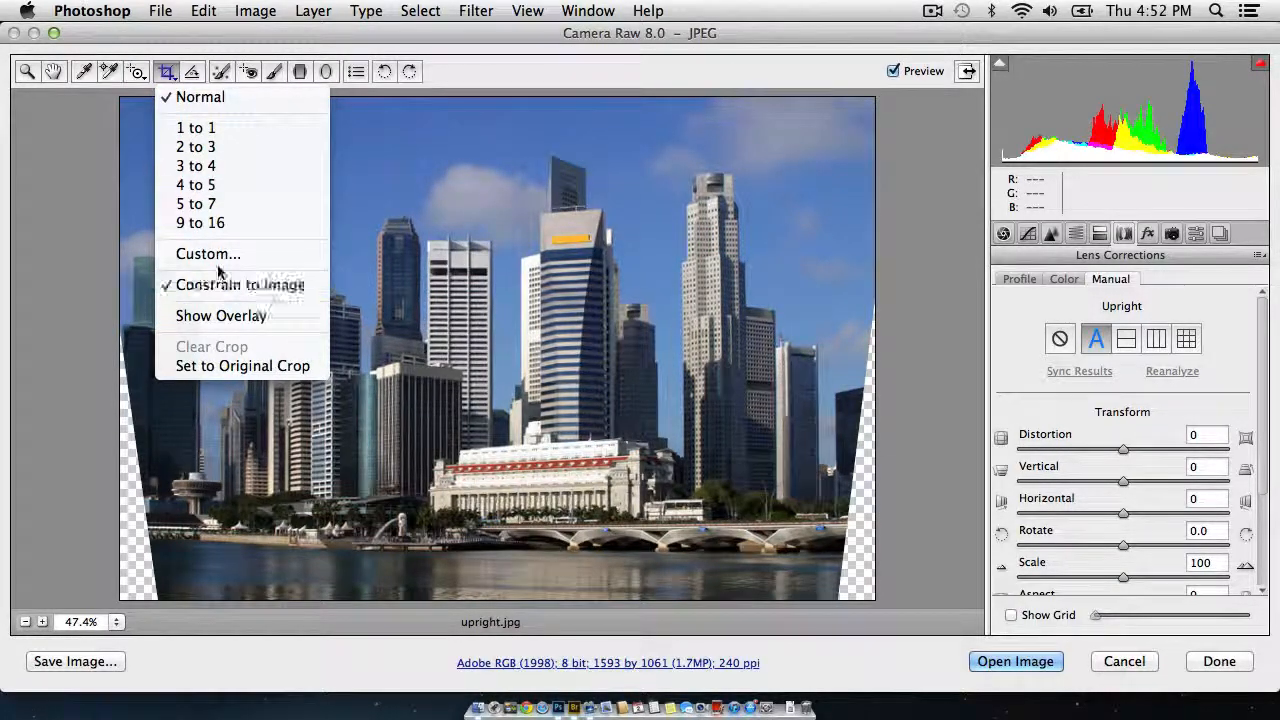
click(121, 122)
drag(808, 530, 1028, 638)
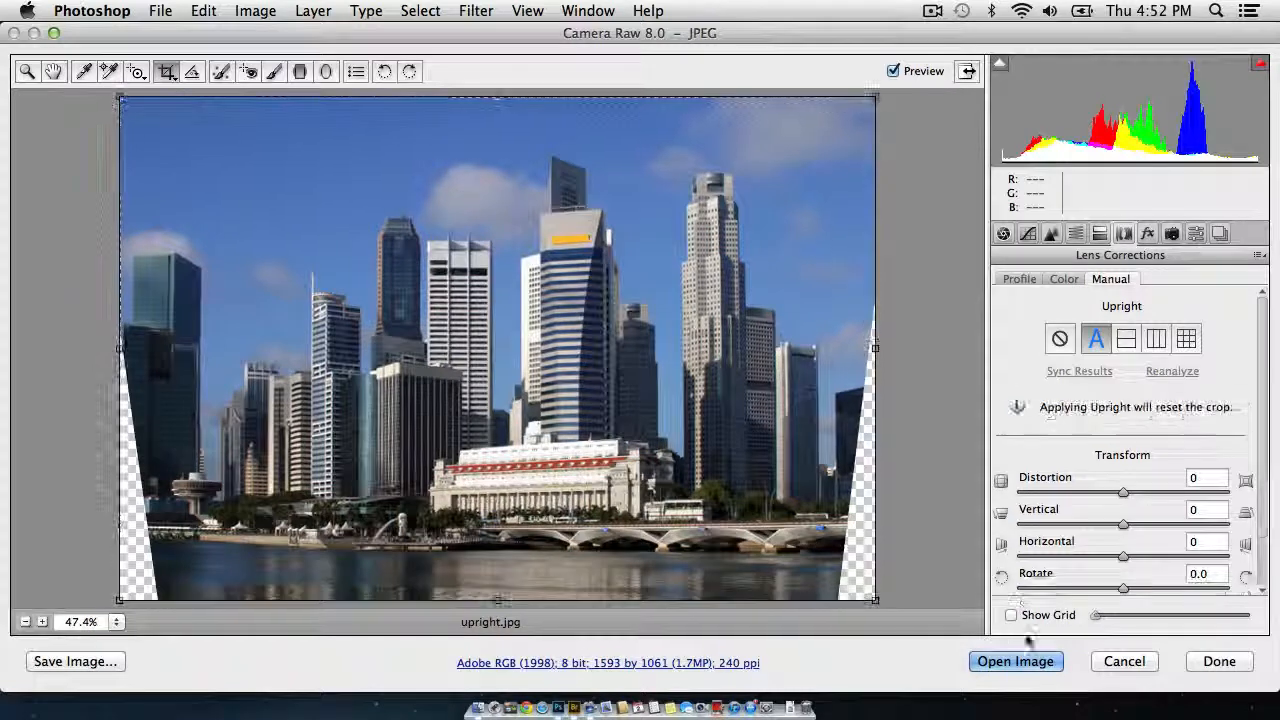
drag(871, 345, 836, 347)
drag(118, 350, 162, 352)
drag(499, 97, 498, 131)
click(27, 72)
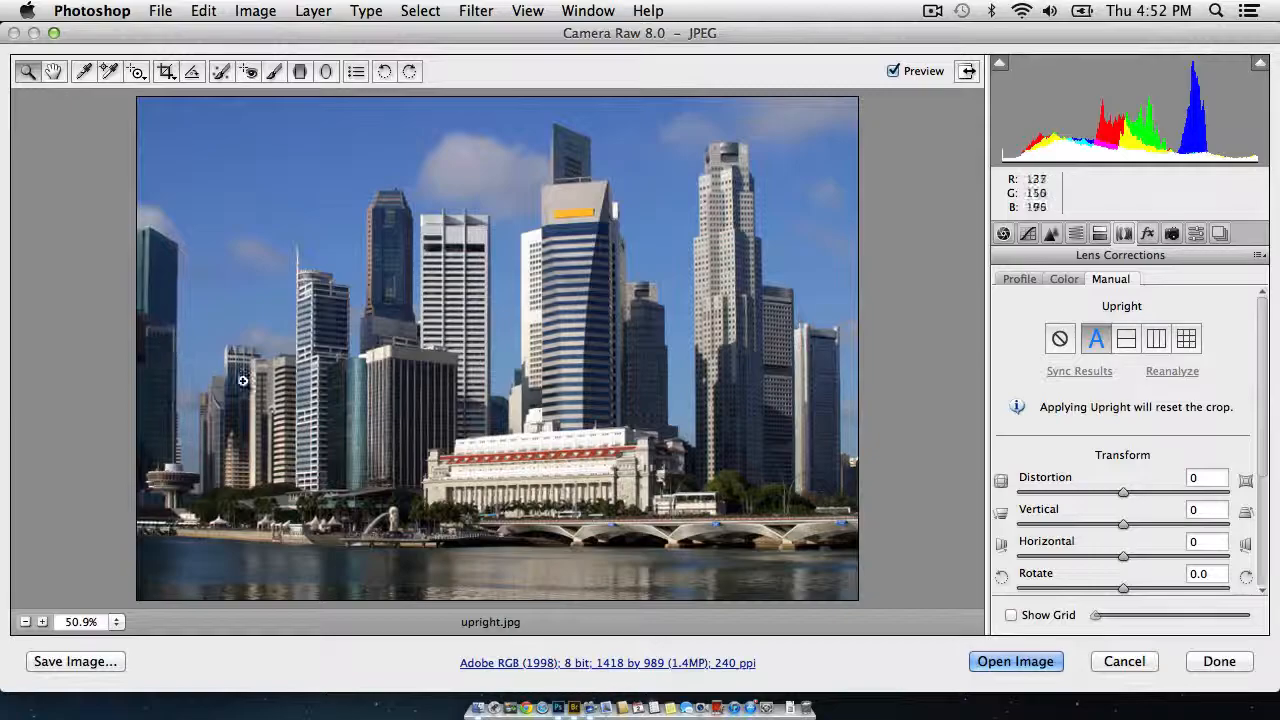
click(1105, 660)
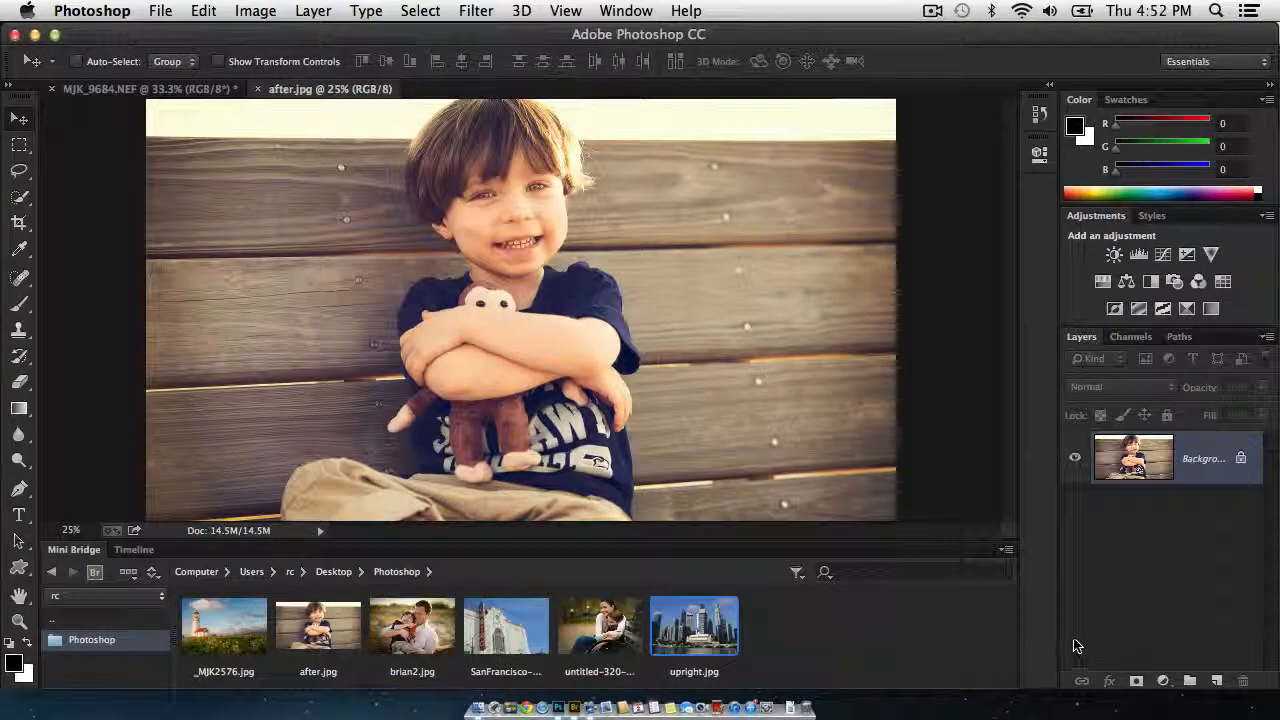
- Switch to the seascape MJK_9684.NEF and examine its rocks and water for camera-shake blur
click(105, 89)
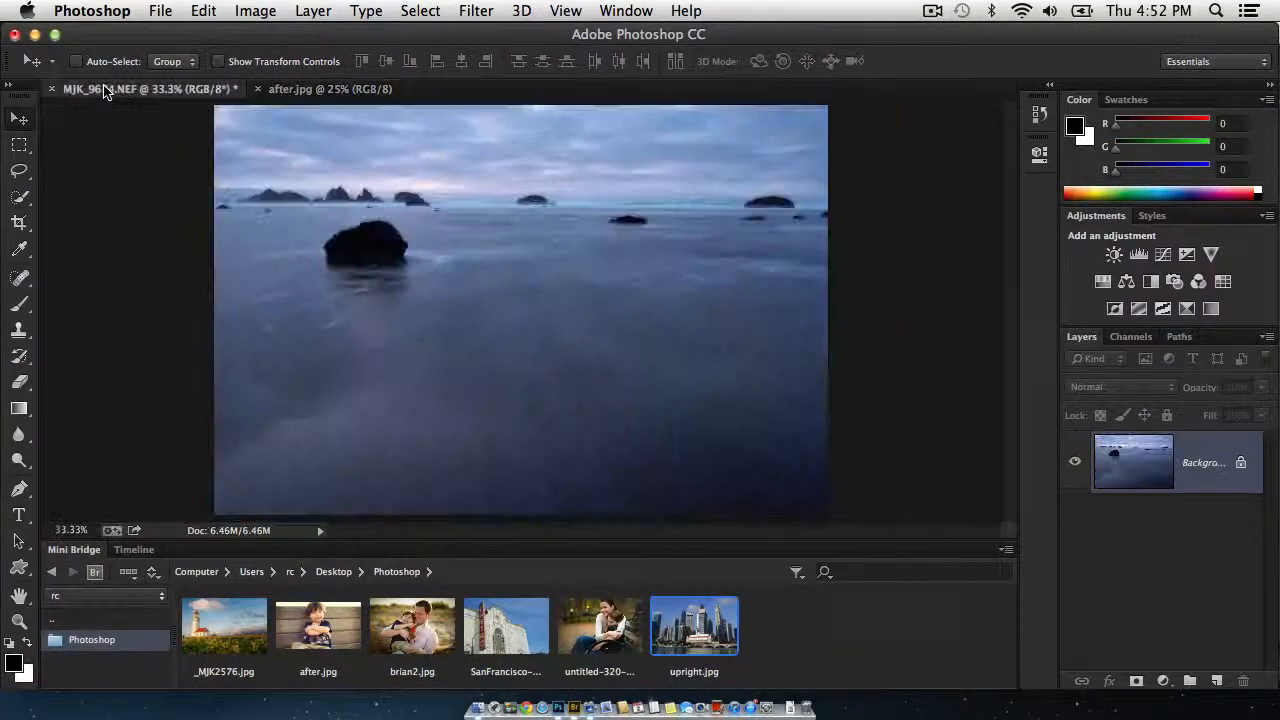
click(19, 620)
drag(284, 166, 362, 250)
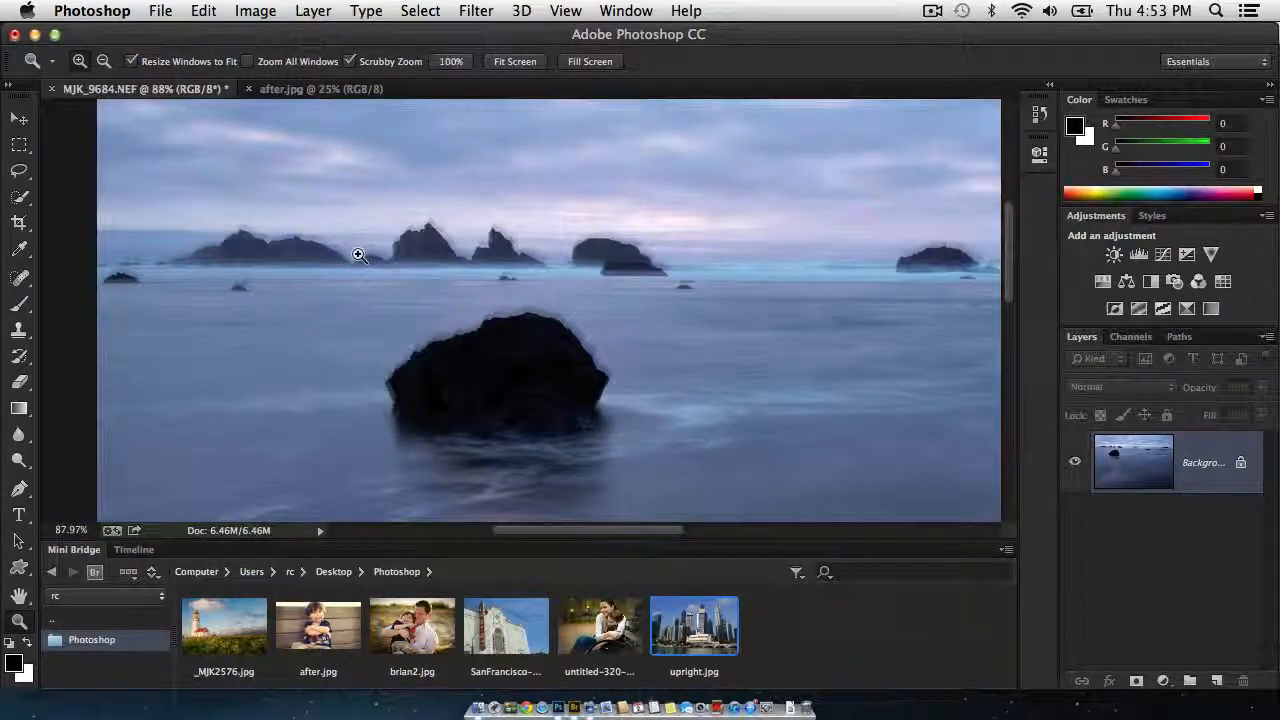
click(475, 11)
mouse_move(530, 359)
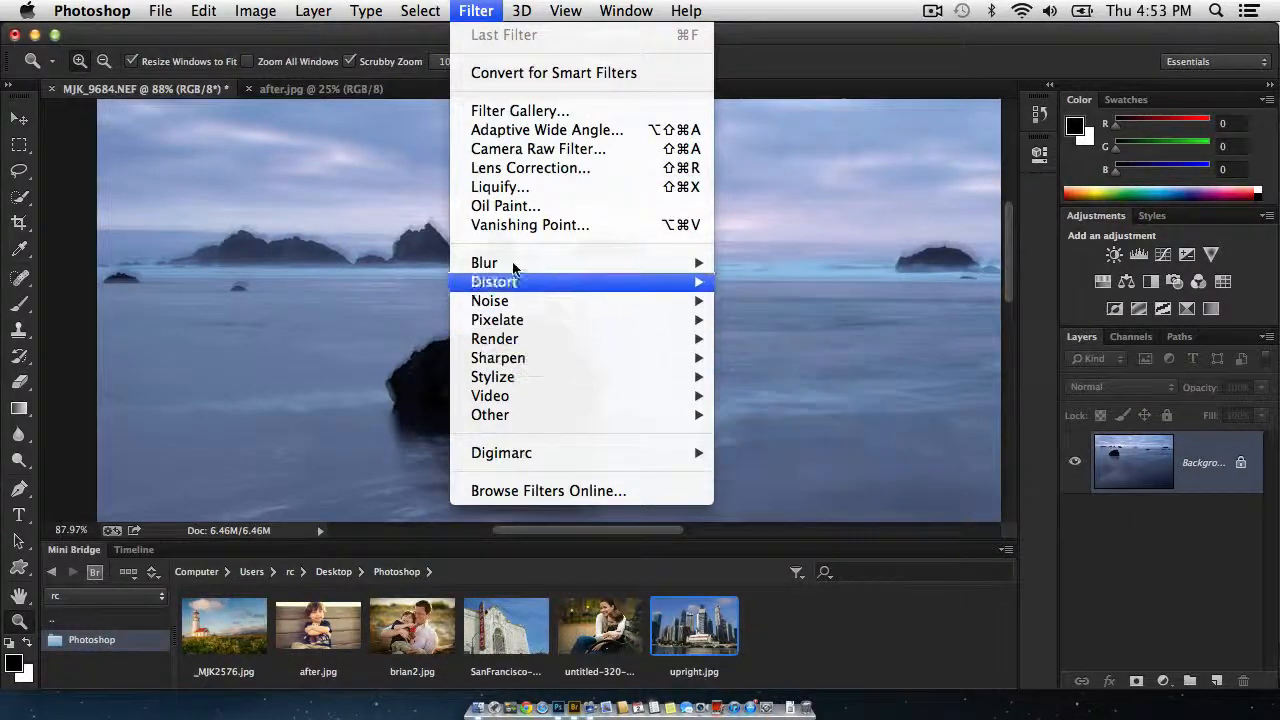
click(494, 16)
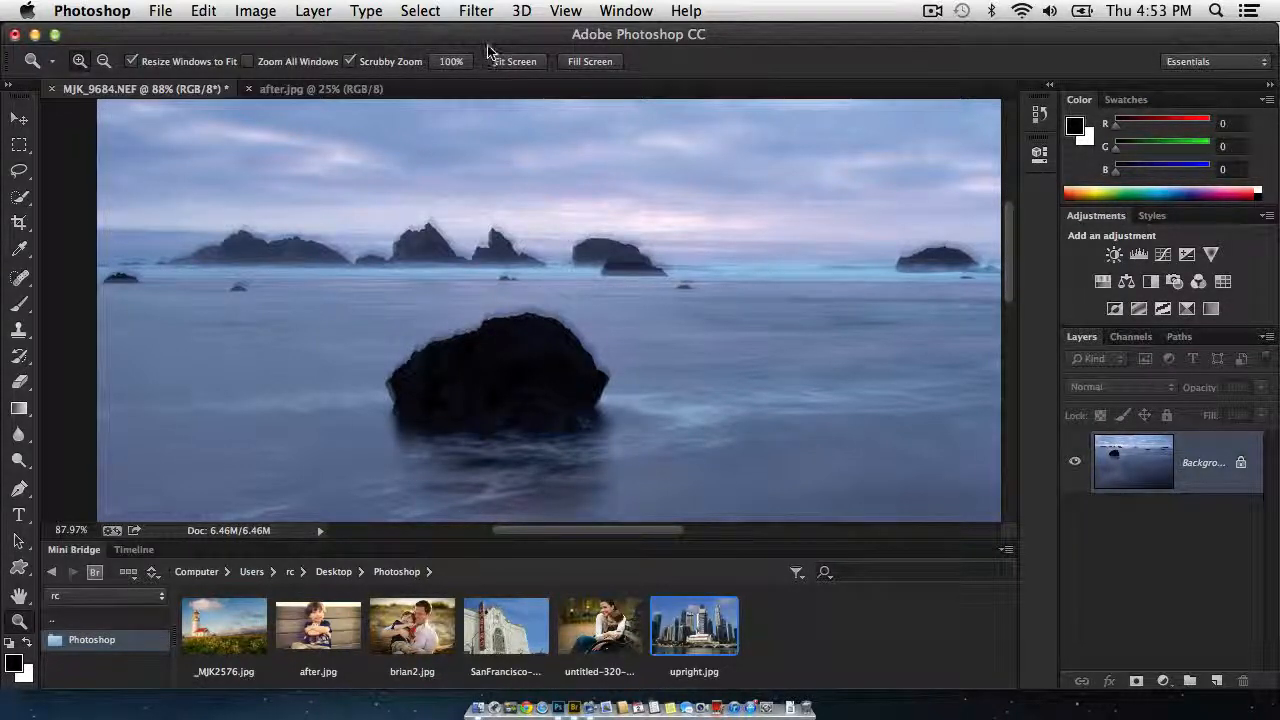
drag(606, 317, 557, 486)
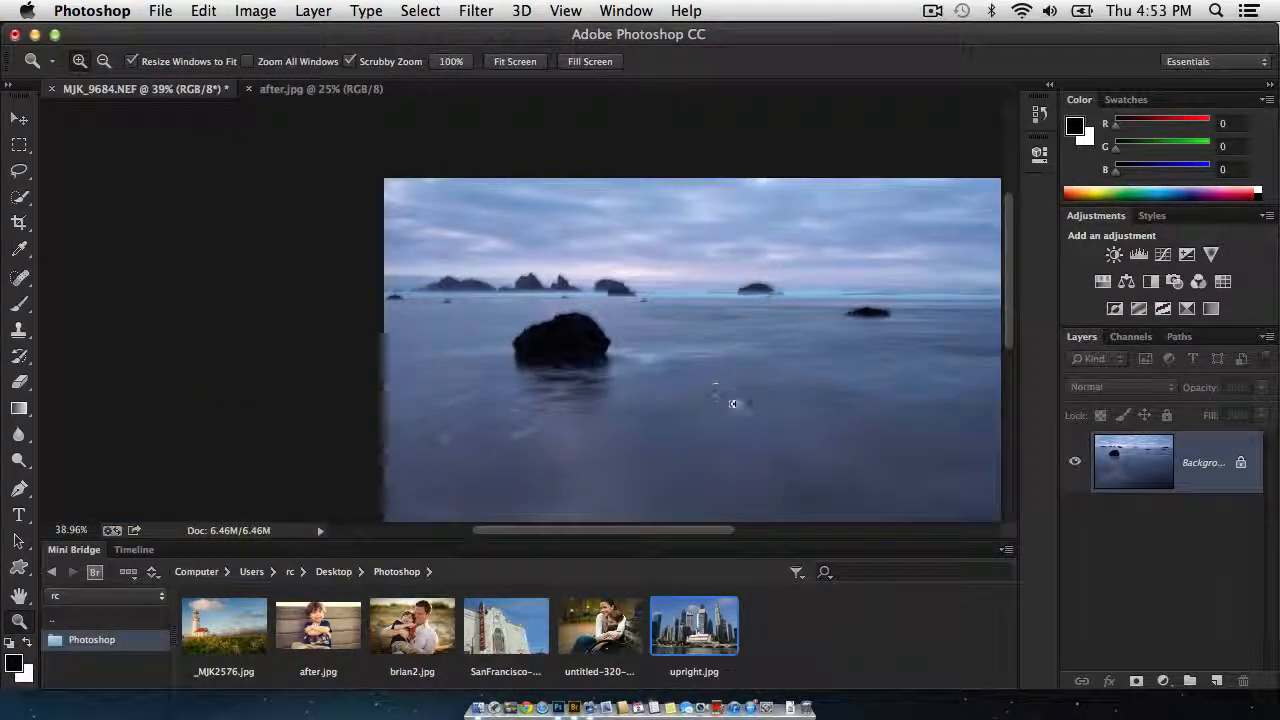
drag(714, 403, 506, 240)
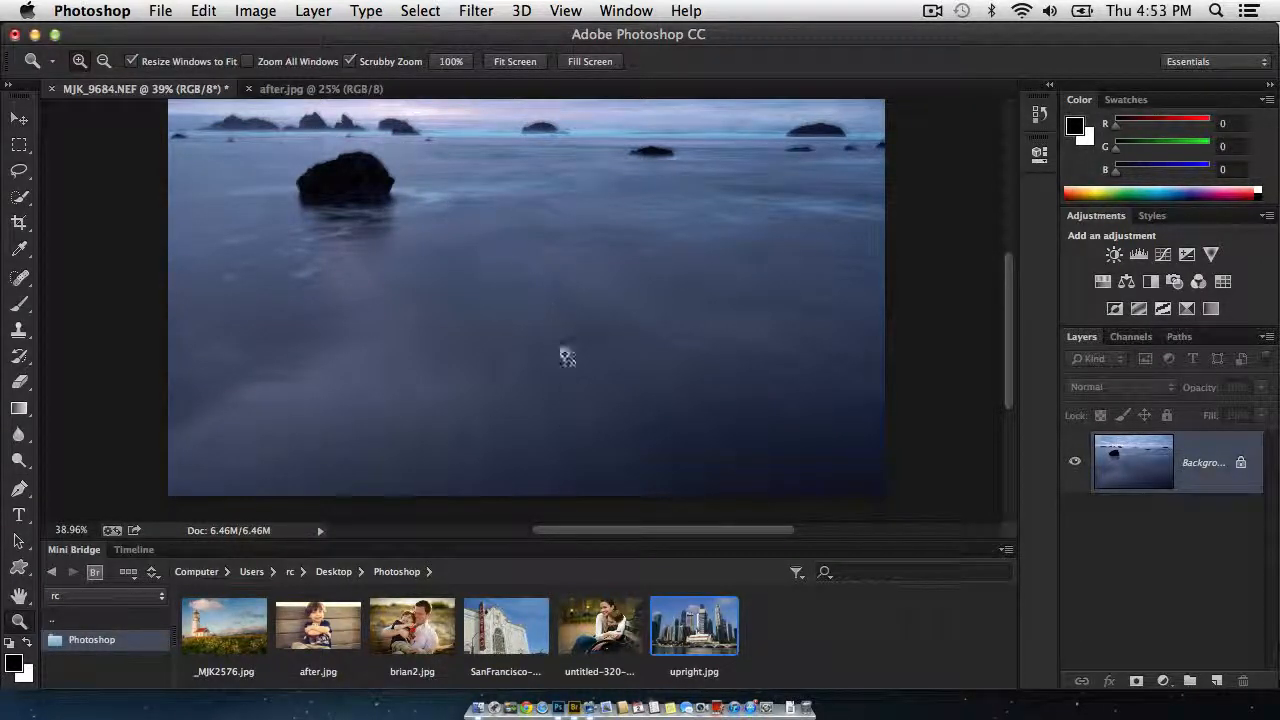
drag(506, 274, 500, 315)
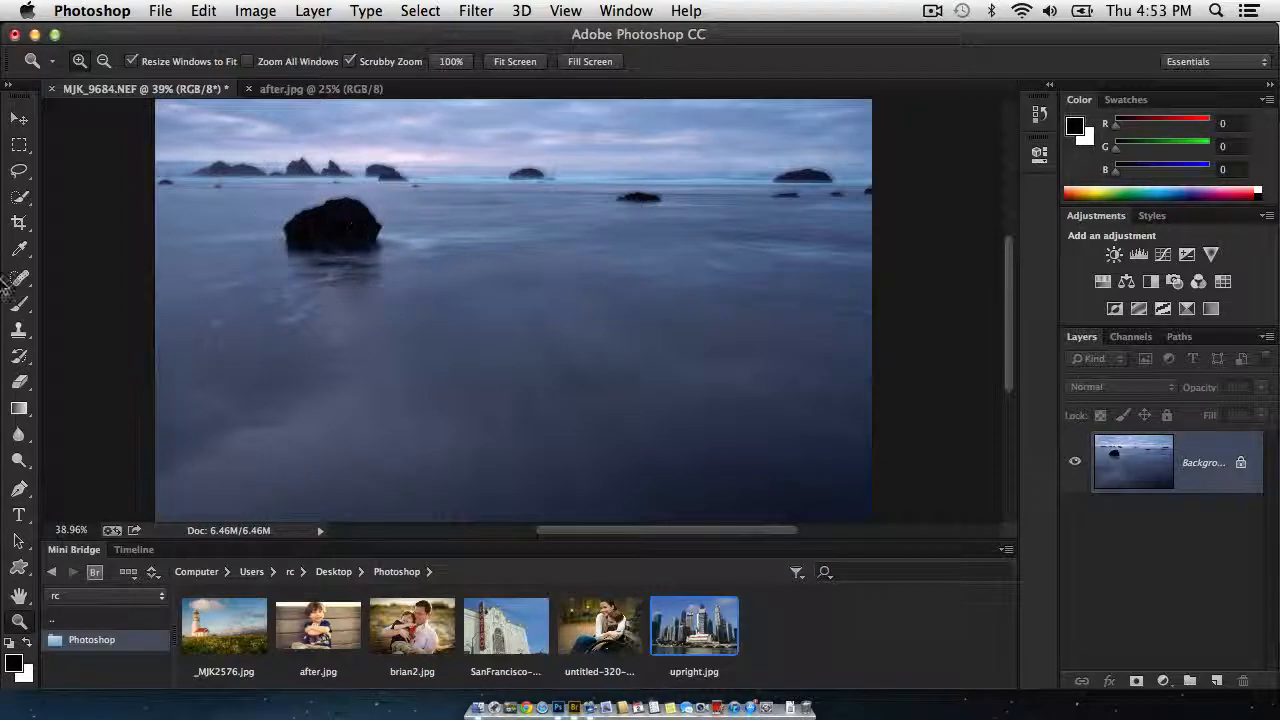
- Inspect the edges of the large foreground rock and the distant rocks at 300% magnification, and return to the whole image
key(super+equal)
key(super+equal)
key(super+equal)
drag(323, 237, 660, 434)
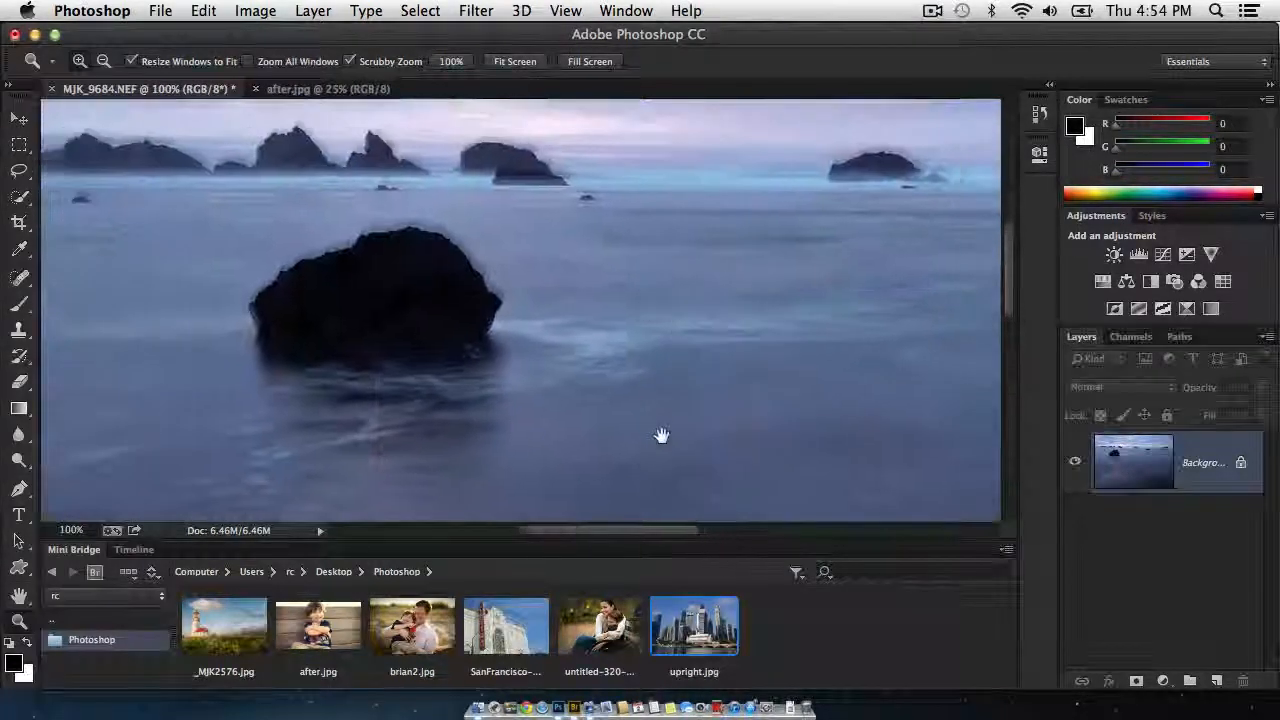
key(super+equal)
key(super+equal)
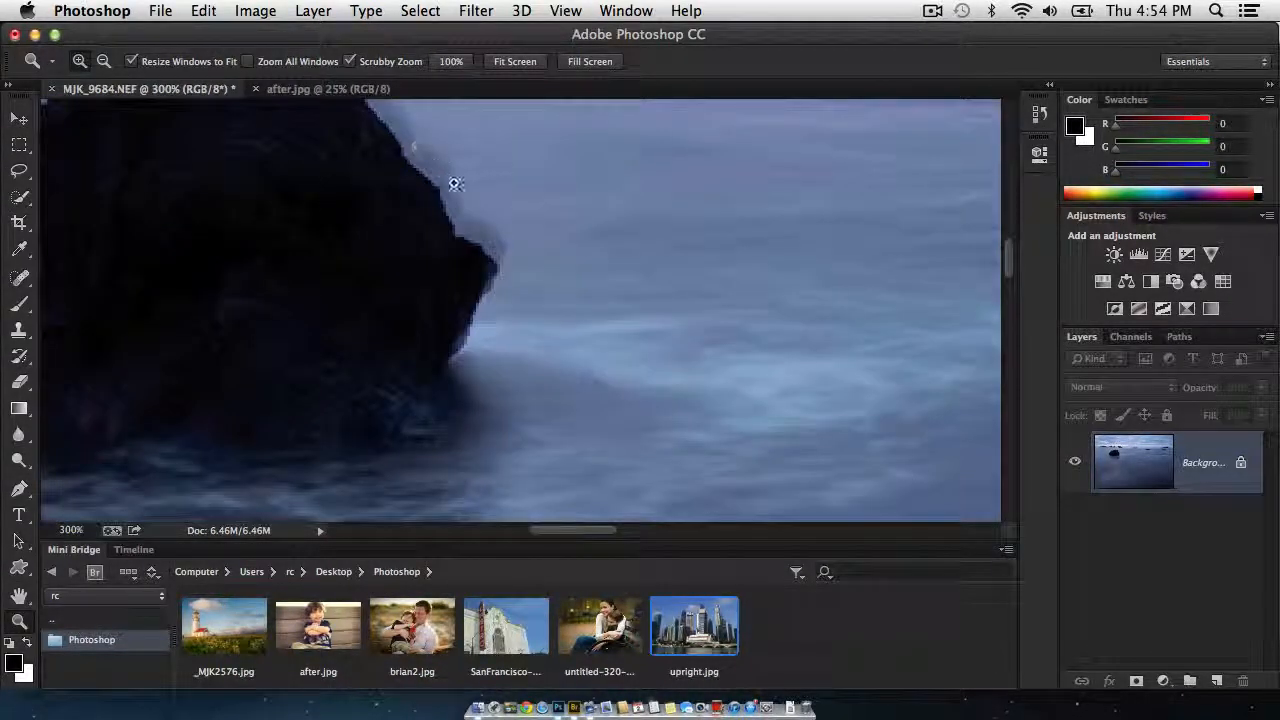
drag(497, 202, 445, 372)
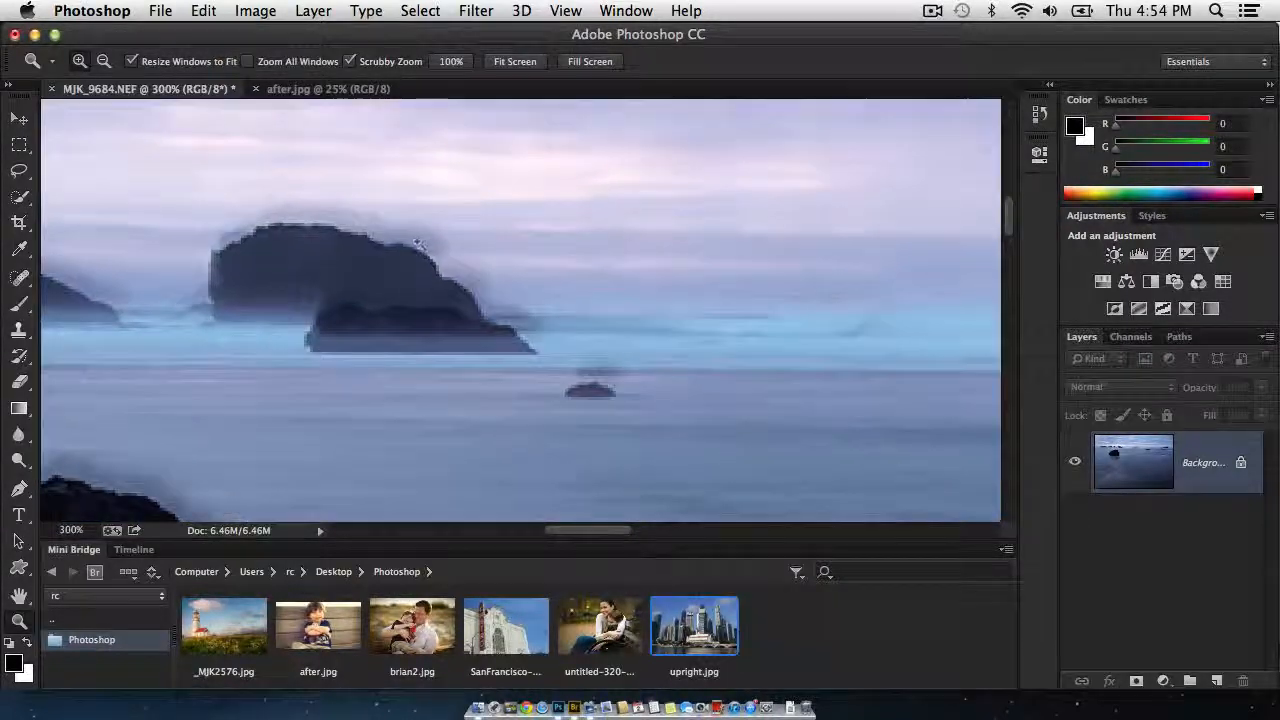
drag(742, 332, 231, 257)
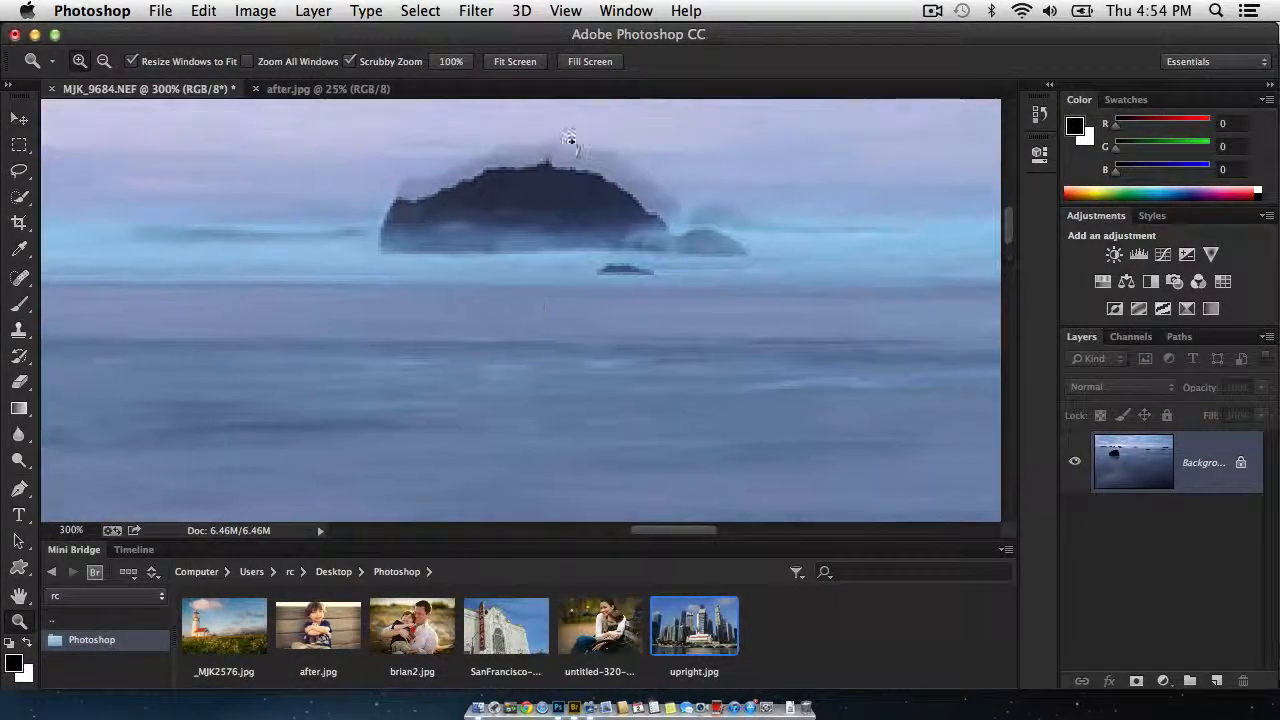
key(super+minus)
key(super+minus)
key(super+minus)
key(super+minus)
key(super+minus)
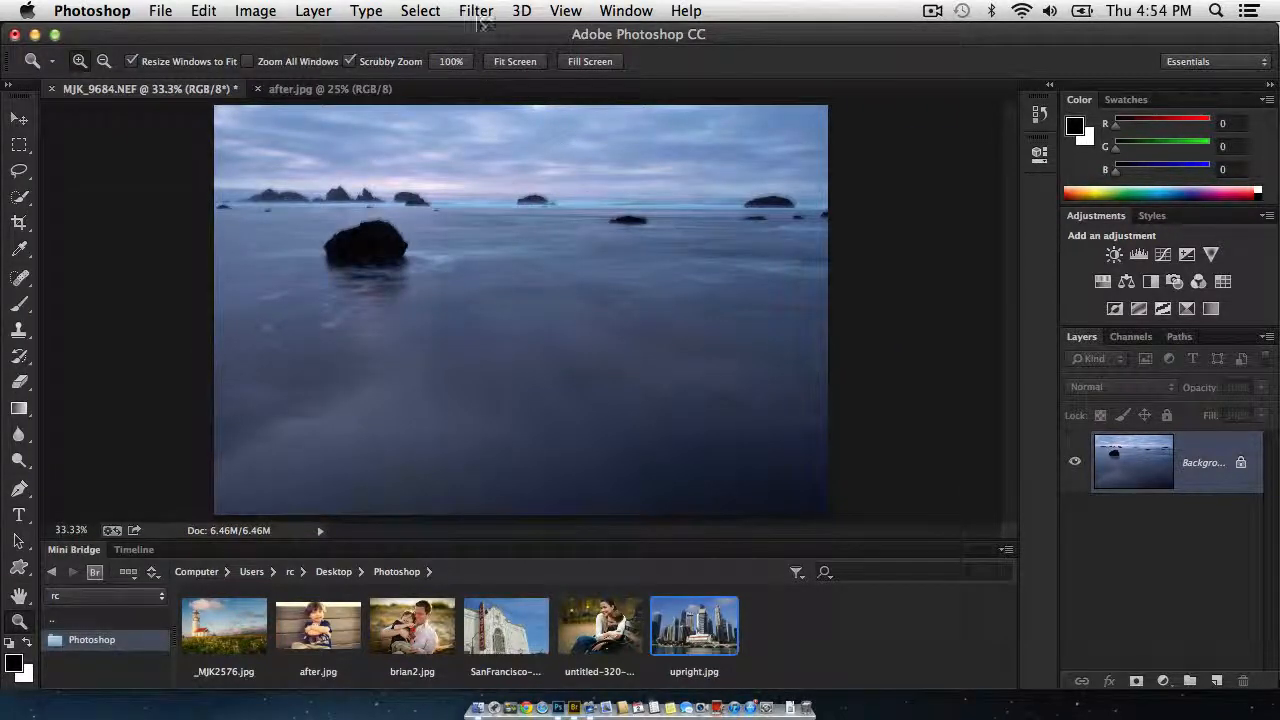
- Start the Shake Reduction filter on the seascape and move the blur estimation region over the large rock
click(485, 14)
mouse_move(500, 357)
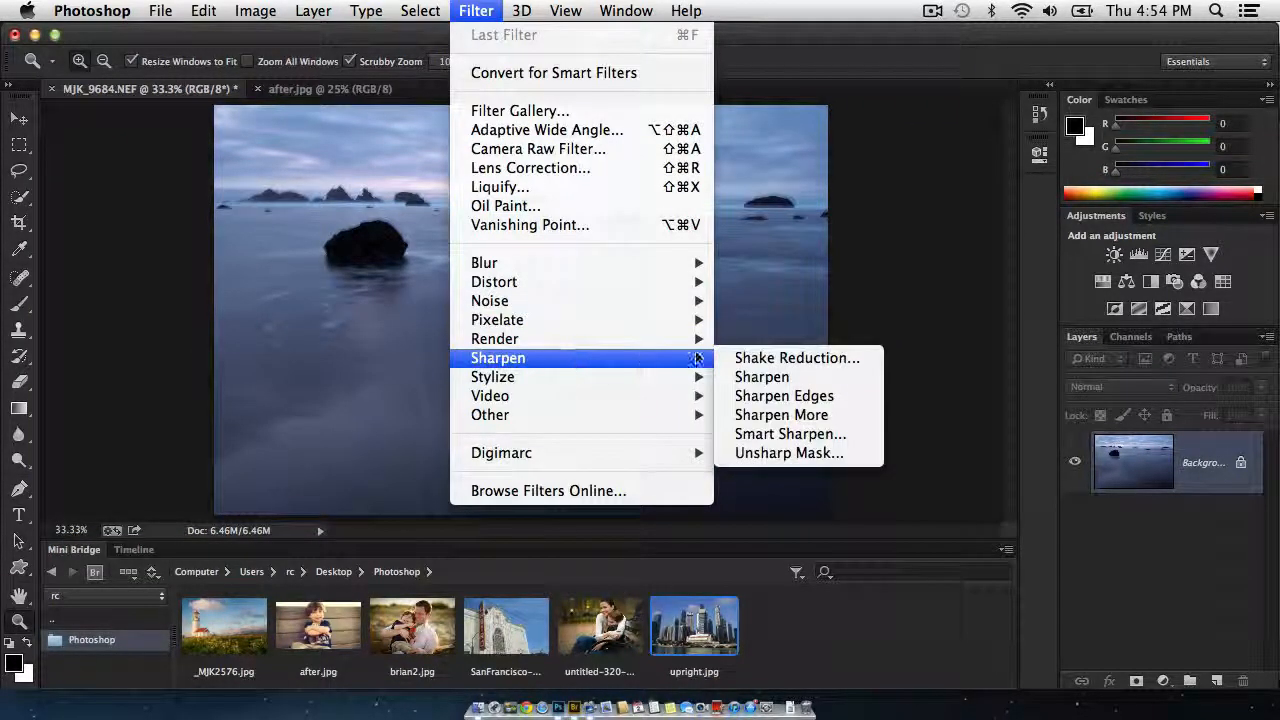
click(790, 357)
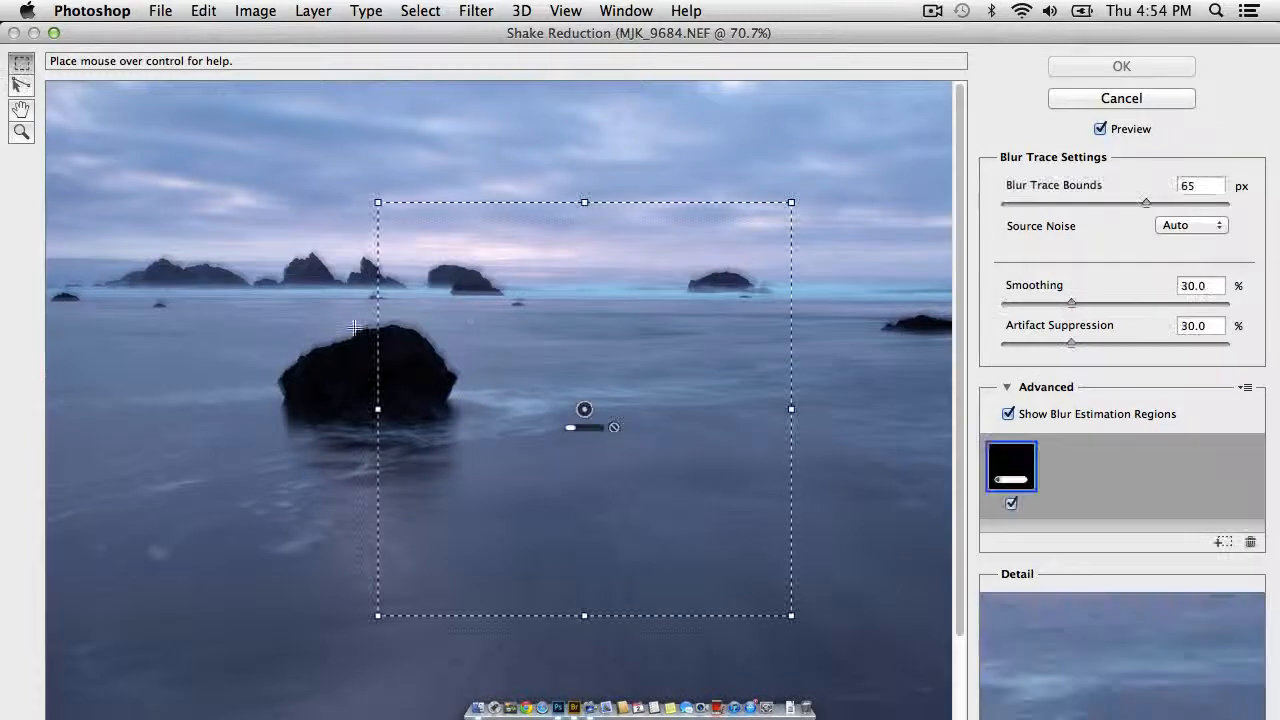
drag(585, 409, 403, 354)
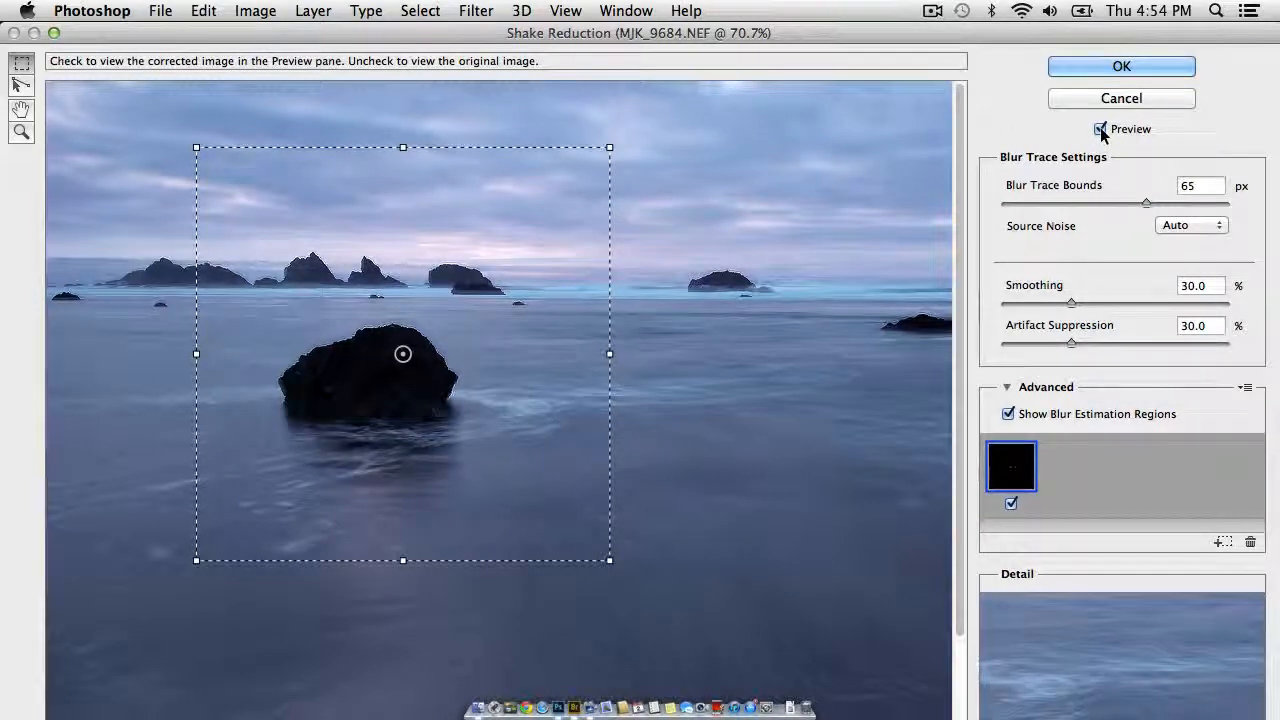
- Compare the seascape with and without the shake reduction at 66.7% magnification
key(super+minus)
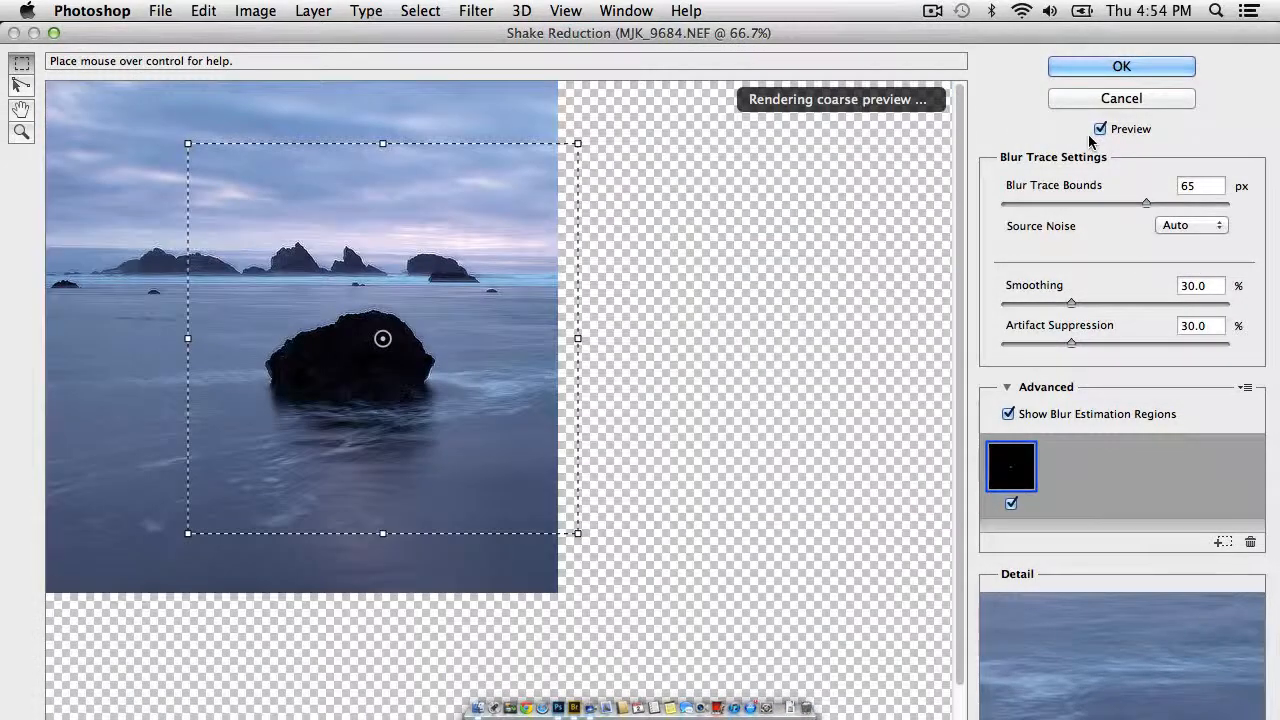
click(1100, 130)
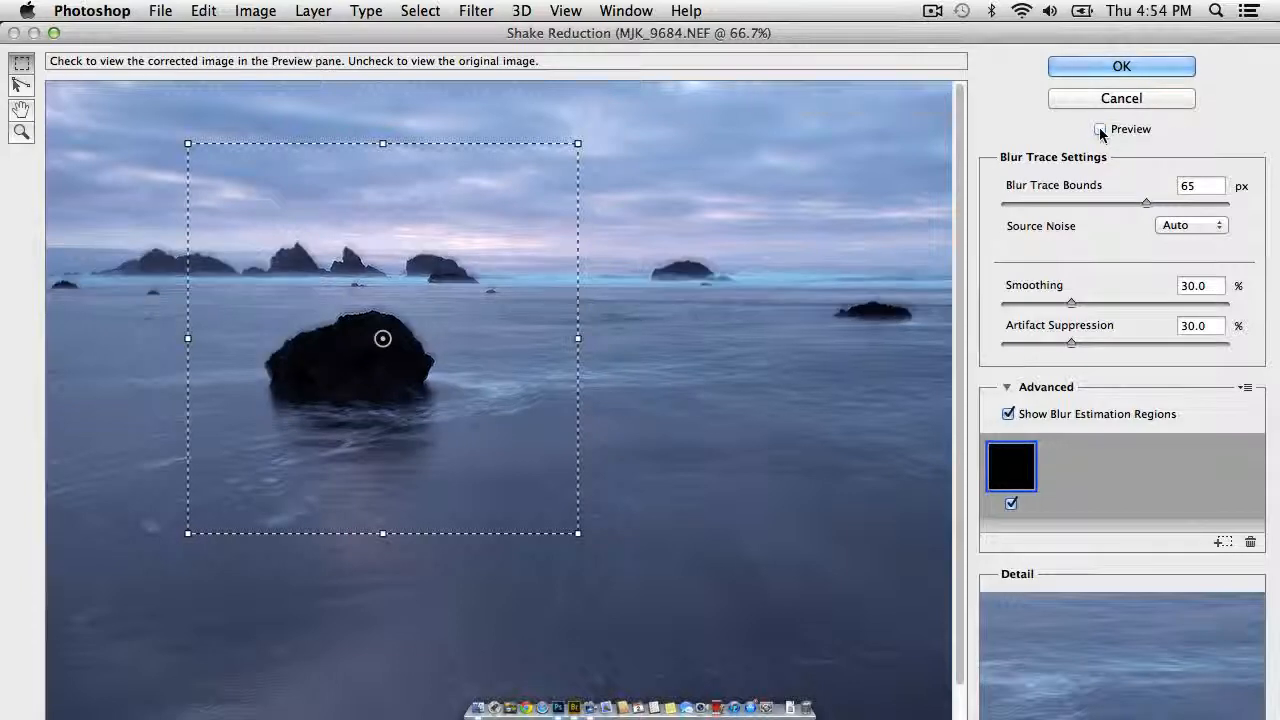
click(1100, 130)
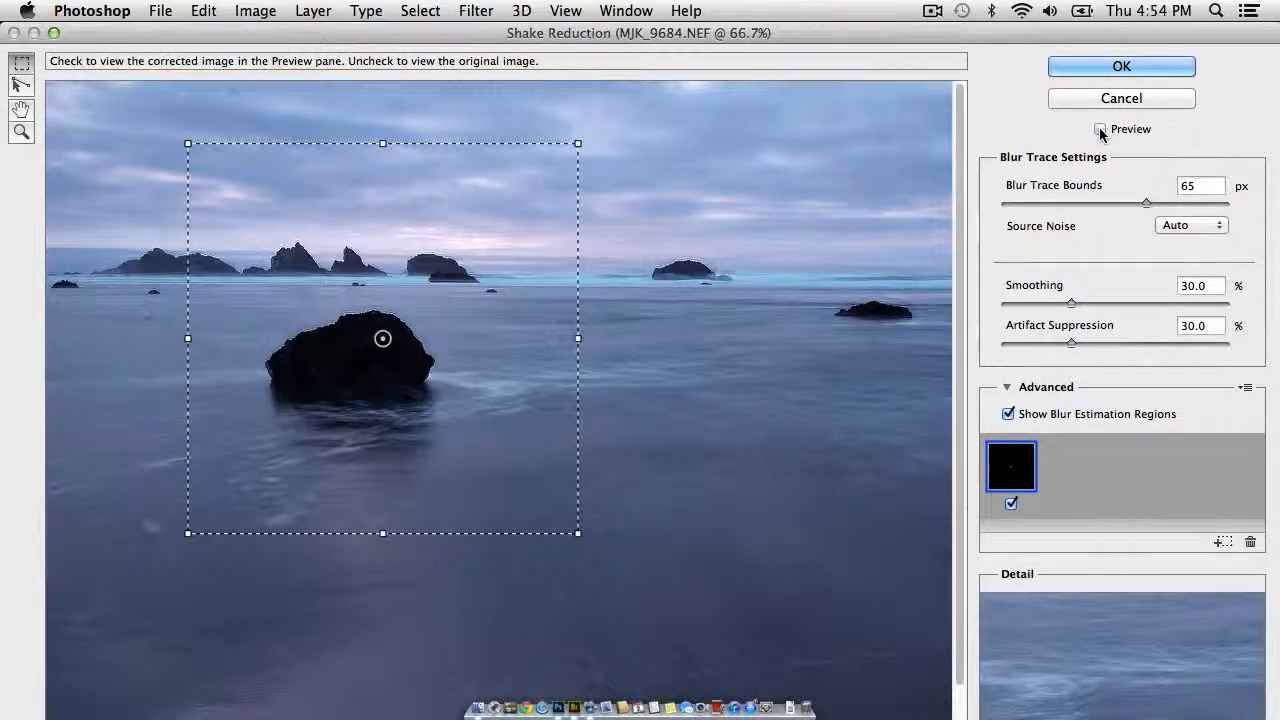
click(1100, 130)
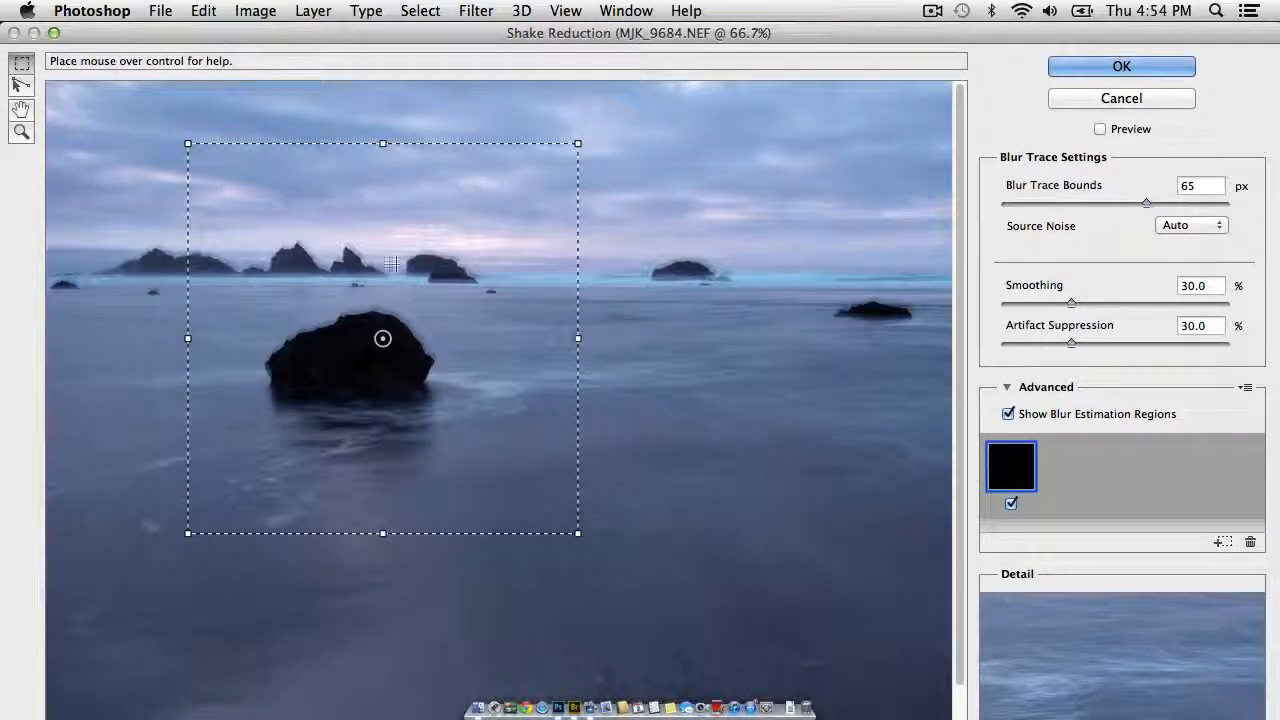
click(1100, 130)
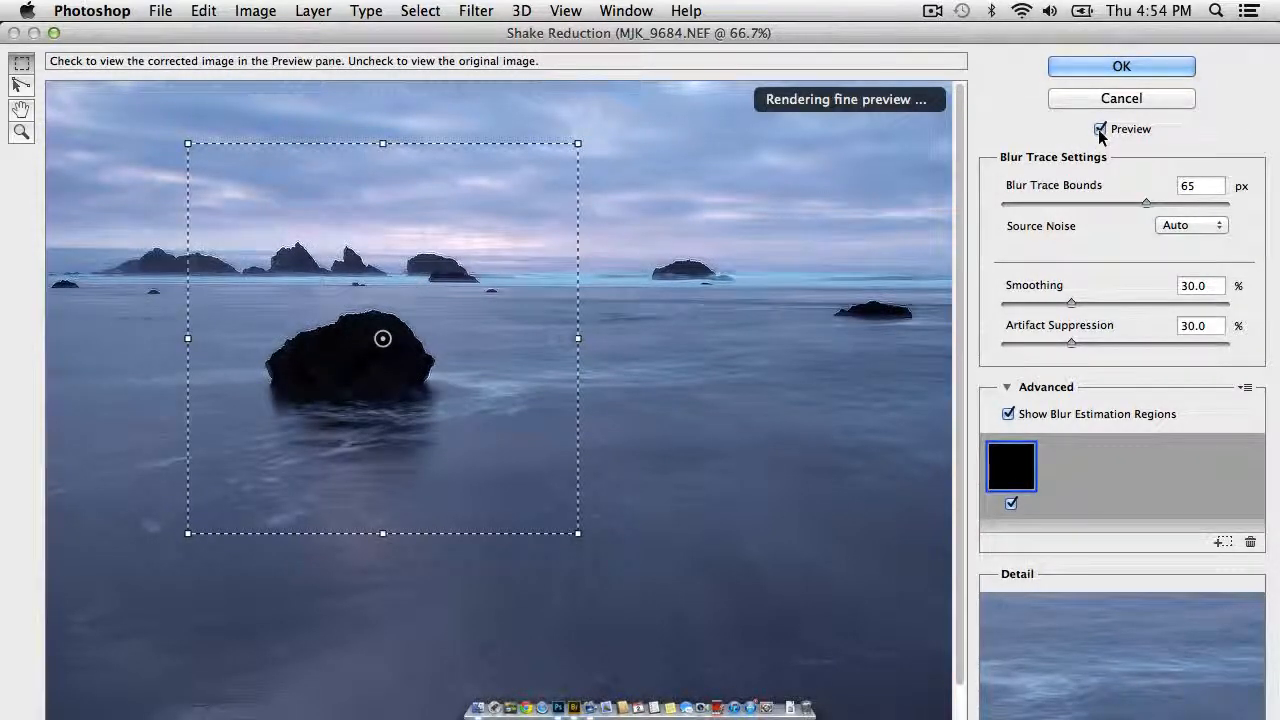
- Try Shake Reduction with Smoothing at 50% and Artifact Suppression at 32.3%, and cancel the filter
drag(1071, 302, 1101, 302)
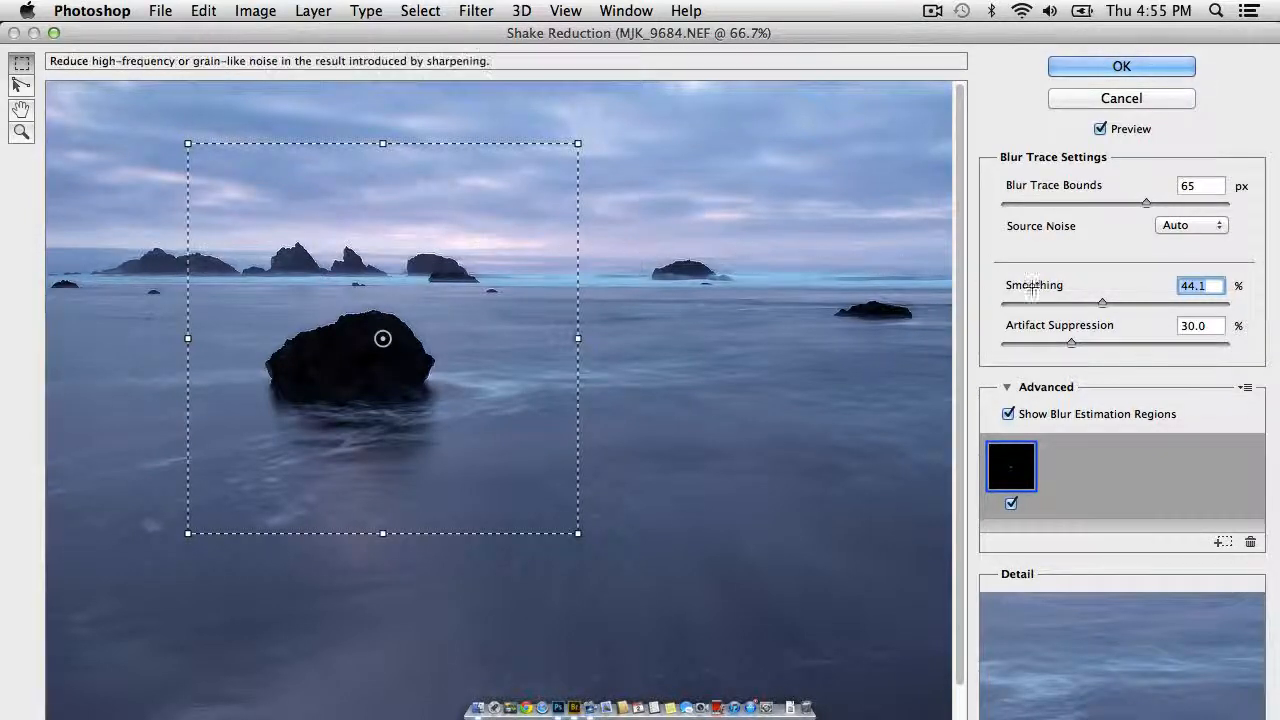
drag(1094, 312, 1076, 345)
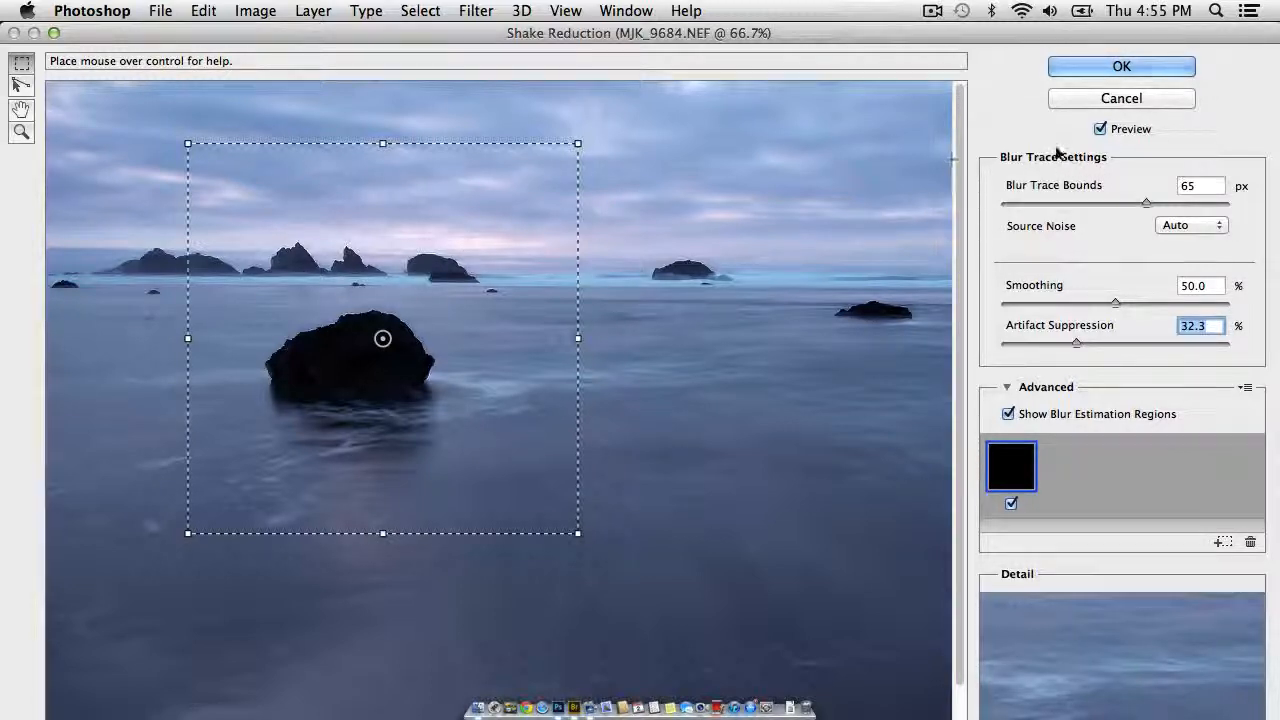
click(1104, 99)
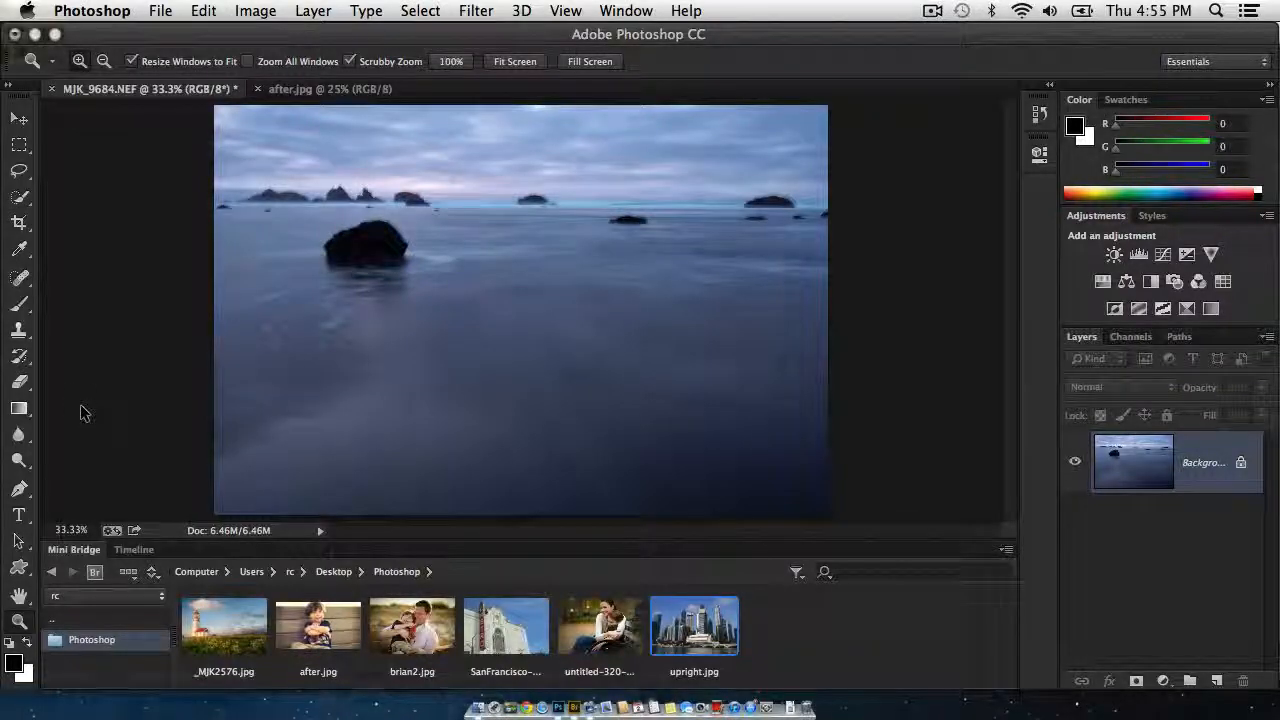